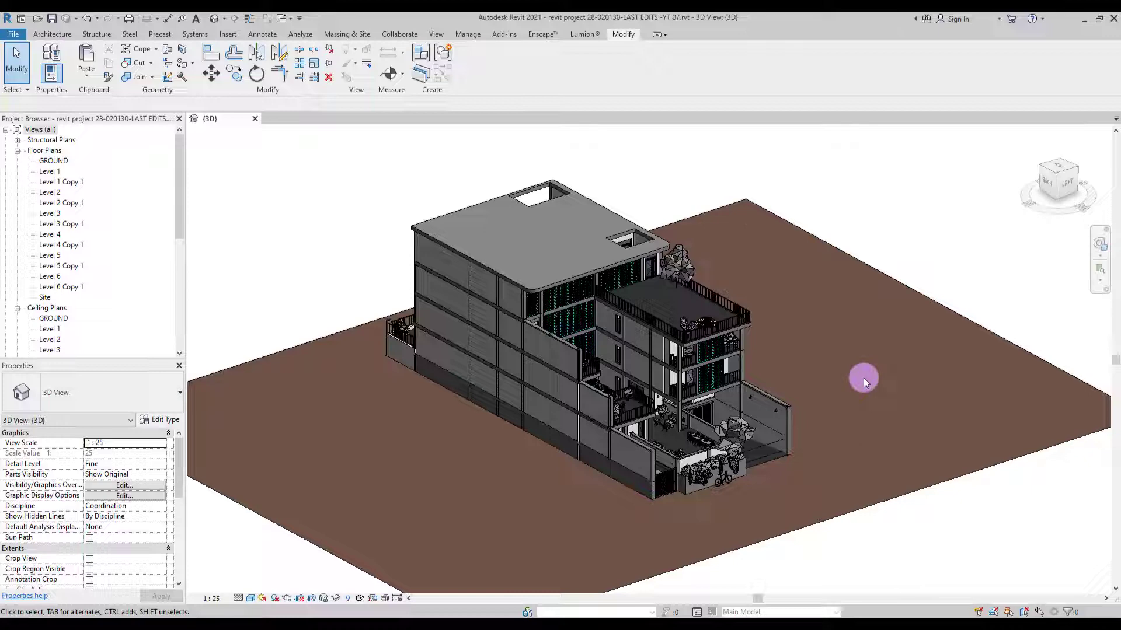
middle_click_drag(856, 390, 836, 364, "shift")
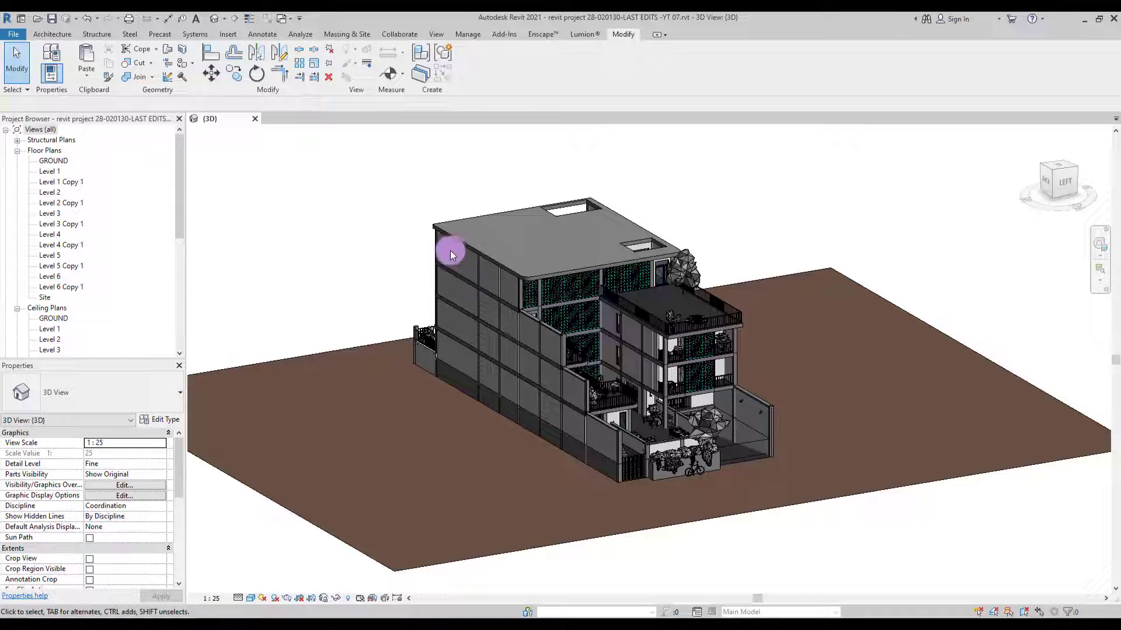
scroll(573, 210, "up", 3)
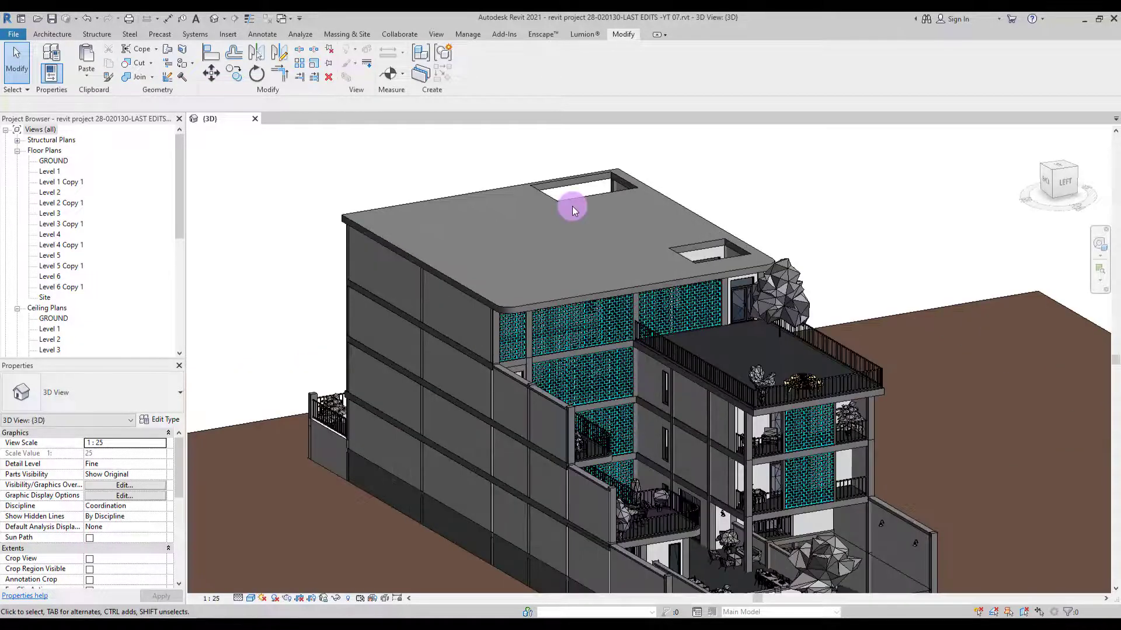
scroll(573, 210, "down", 3)
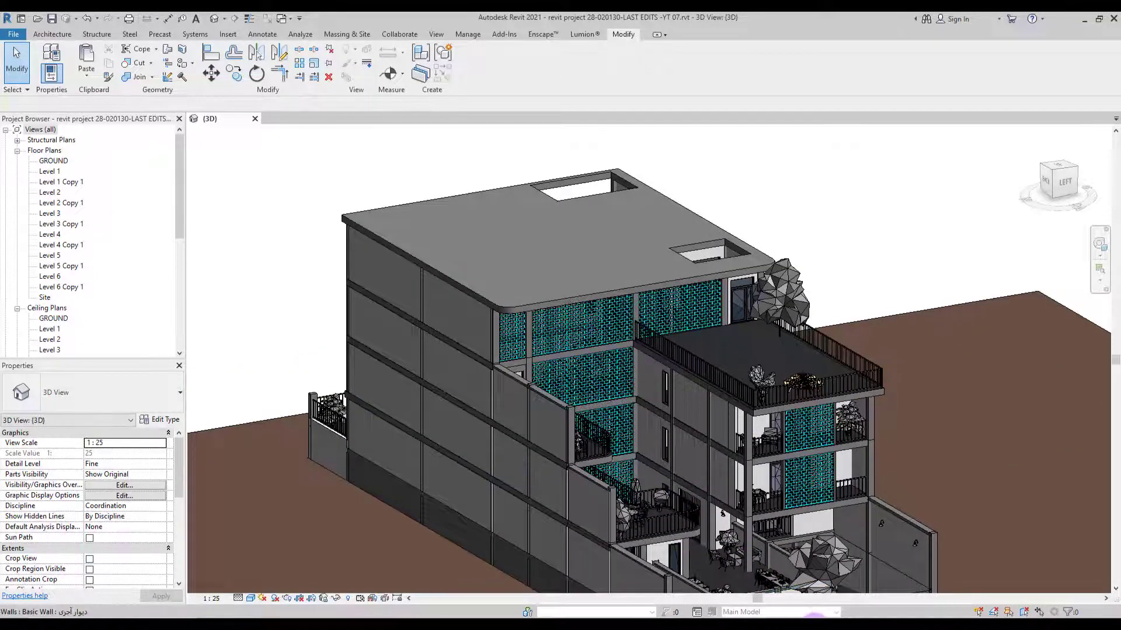
scroll(814, 251, "down", 2)
scroll(601, 251, "up", 2)
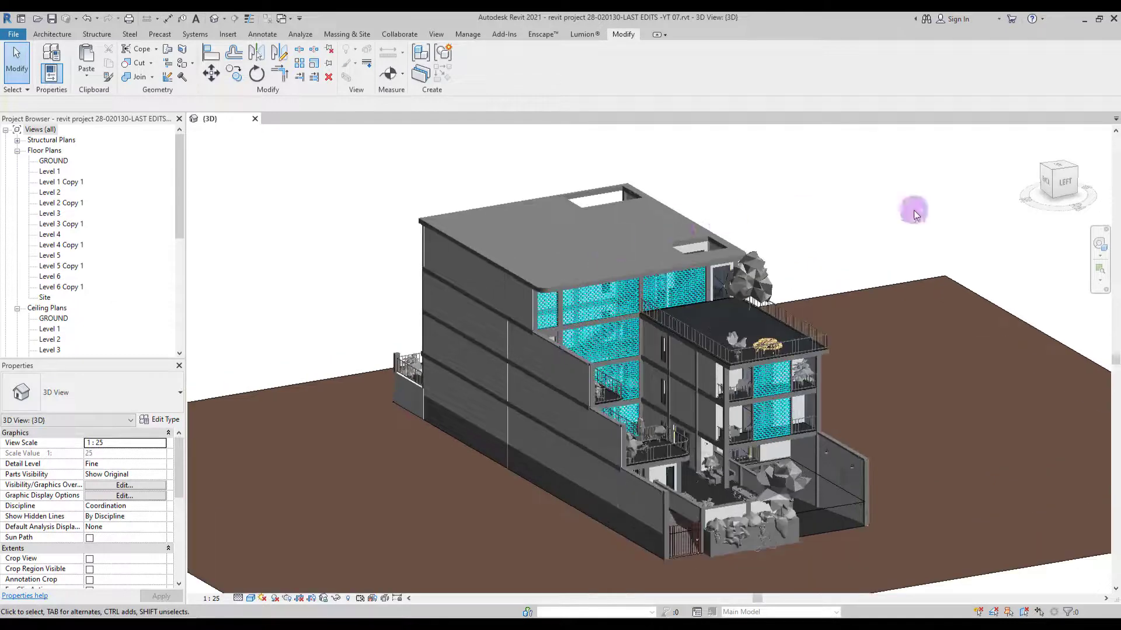
From the Left view, select the roof slab elements on top of the building and temporarily isolate them
left_click(1055, 178)
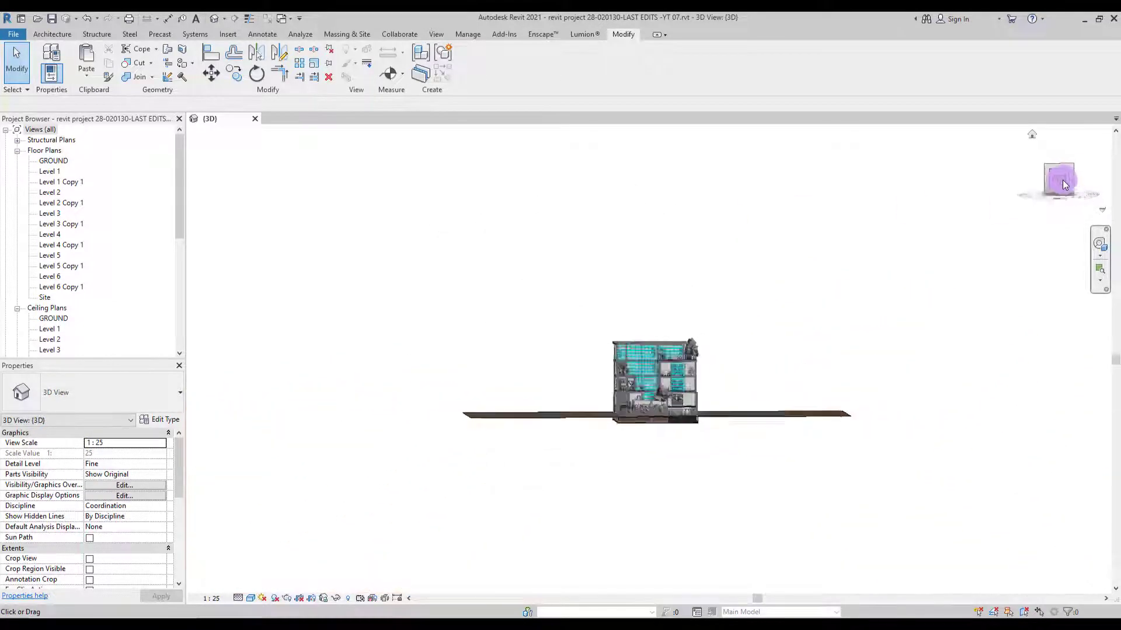
scroll(672, 328, "up", 4)
left_click_drag(421, 271, 882, 334)
scroll(832, 209, "down", 1)
middle_click_drag(839, 209, 724, 259)
middle_click_drag(485, 342, 525, 300)
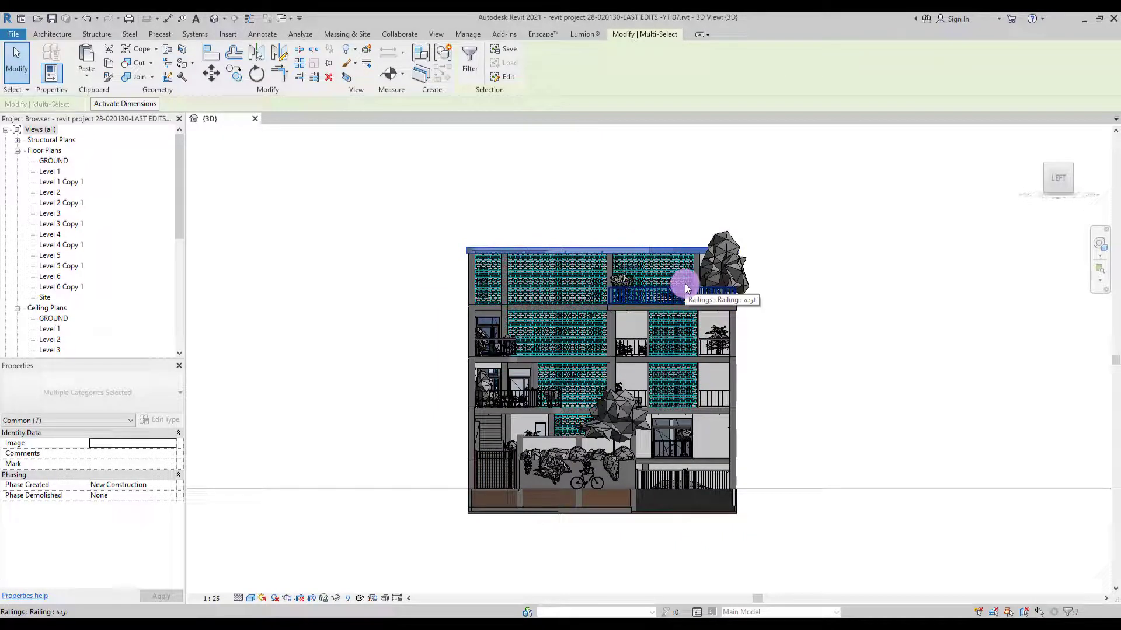
left_click(337, 599)
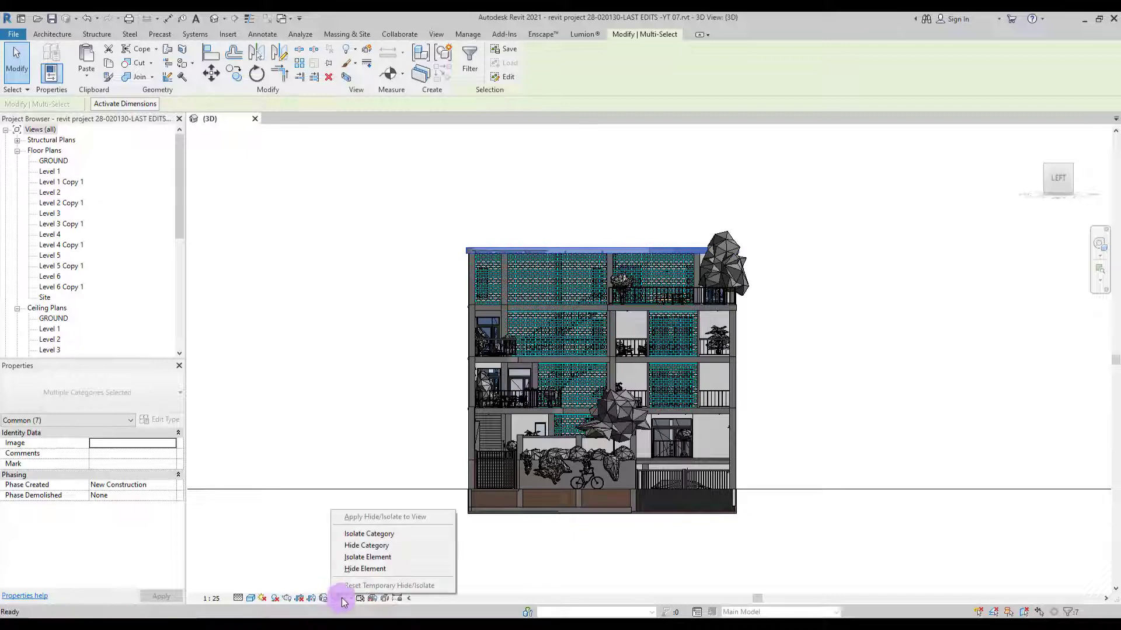
left_click(388, 558)
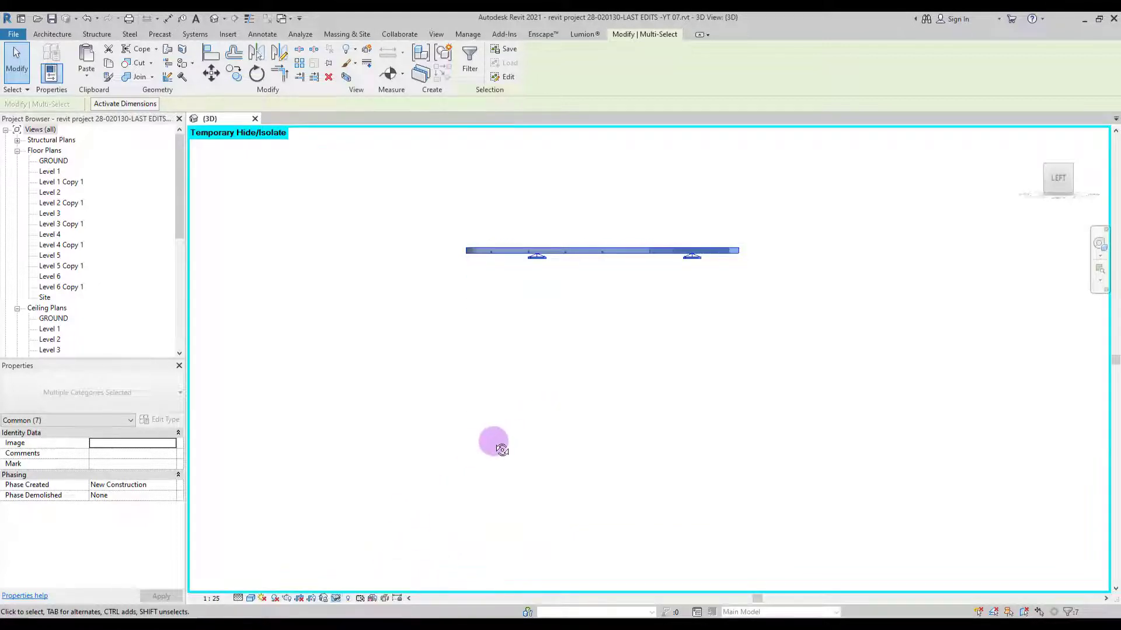
Inspect the isolated roof from below, select all of its elements, and reset the temporary isolation
middle_click_drag(494, 441, 599, 334, "shift")
left_click(667, 168)
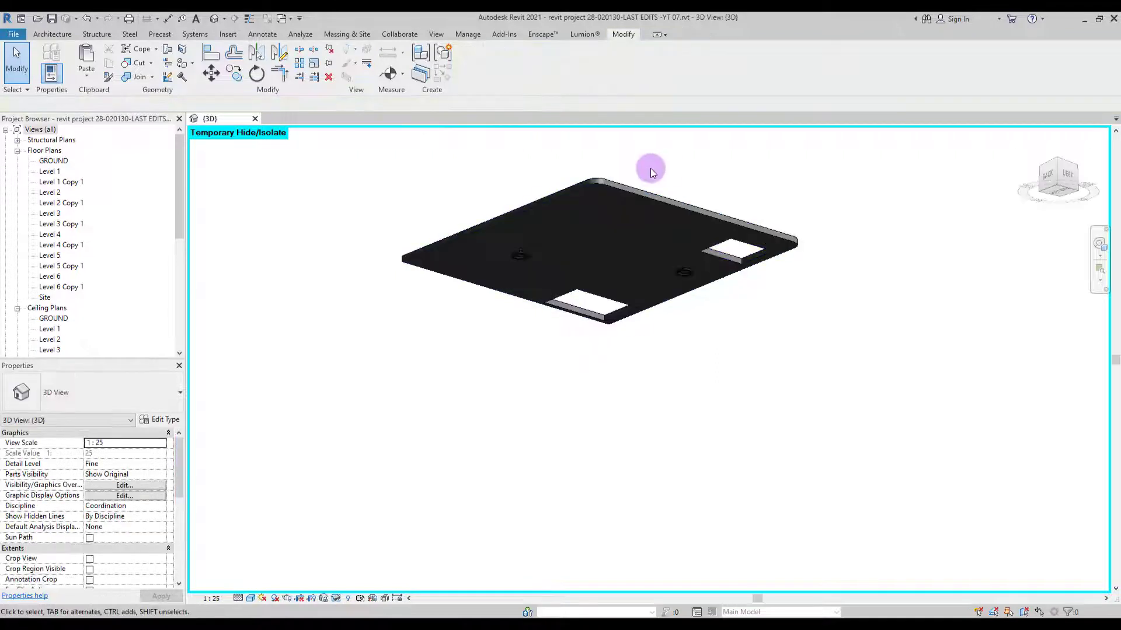
middle_click_drag(611, 192, 572, 236, "shift")
left_click_drag(396, 172, 843, 347)
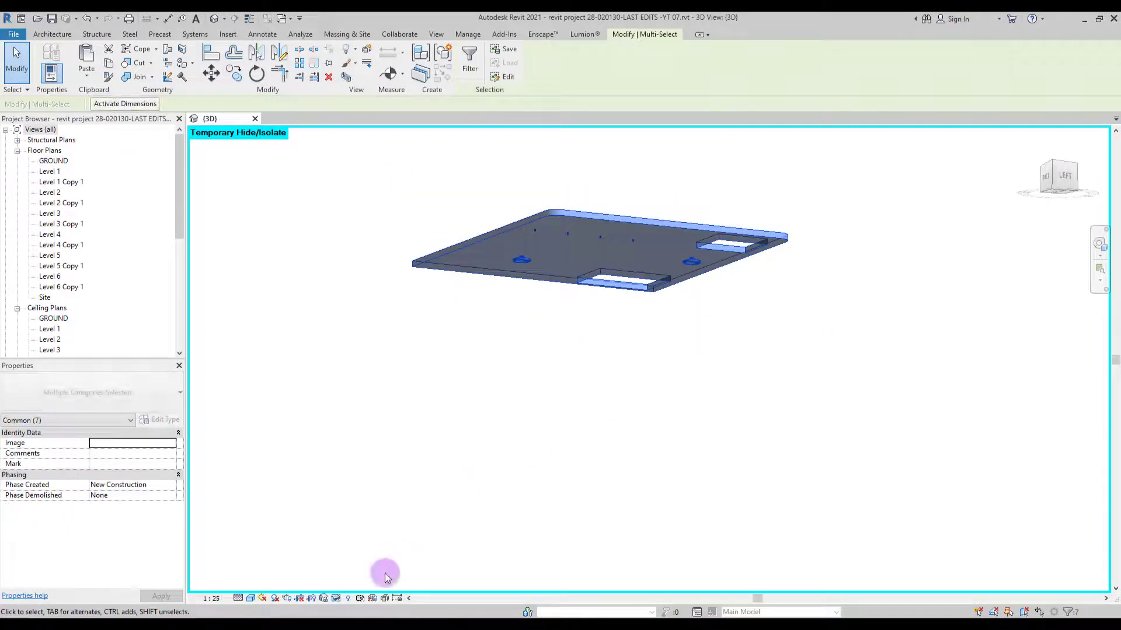
left_click(328, 599)
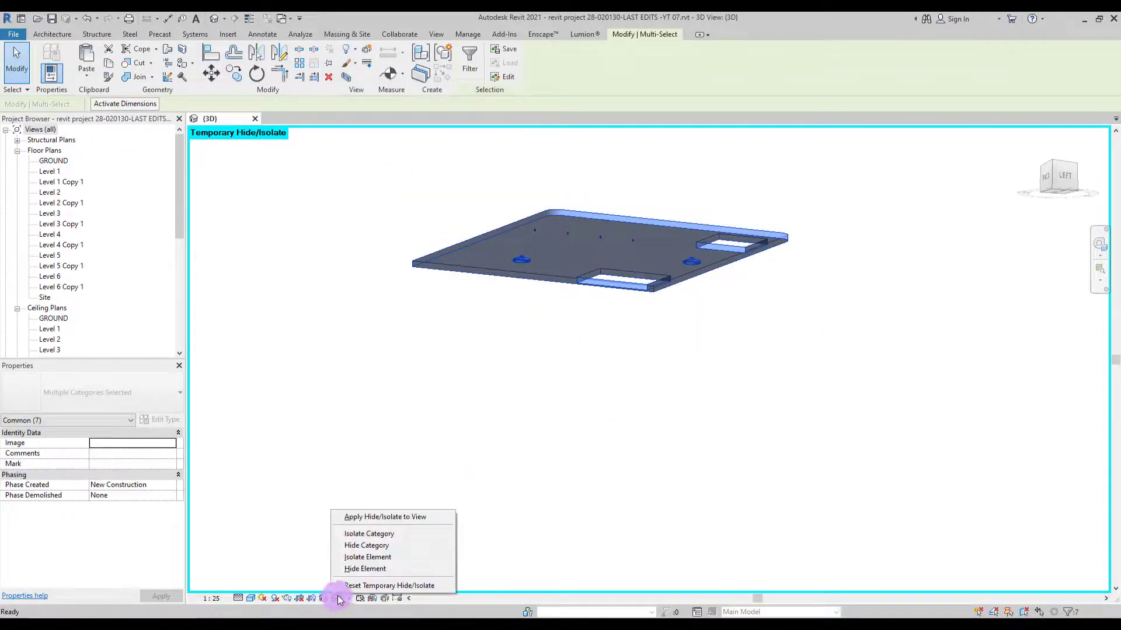
left_click(341, 587)
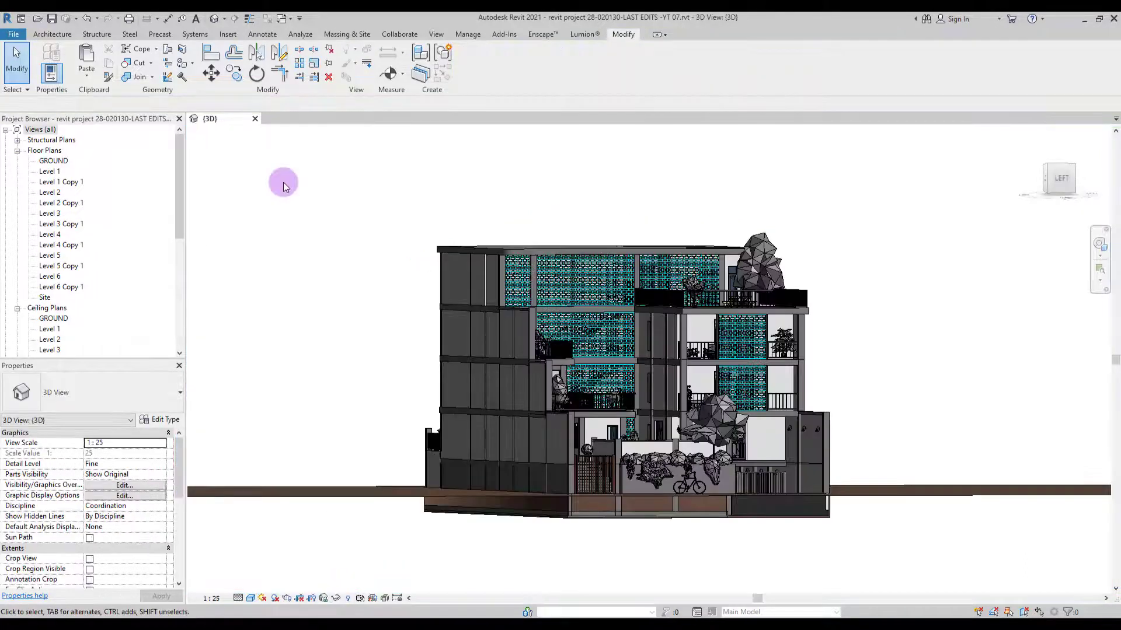
Restore the previous selection of roof elements and turn them into a displacement set
right_click(349, 202)
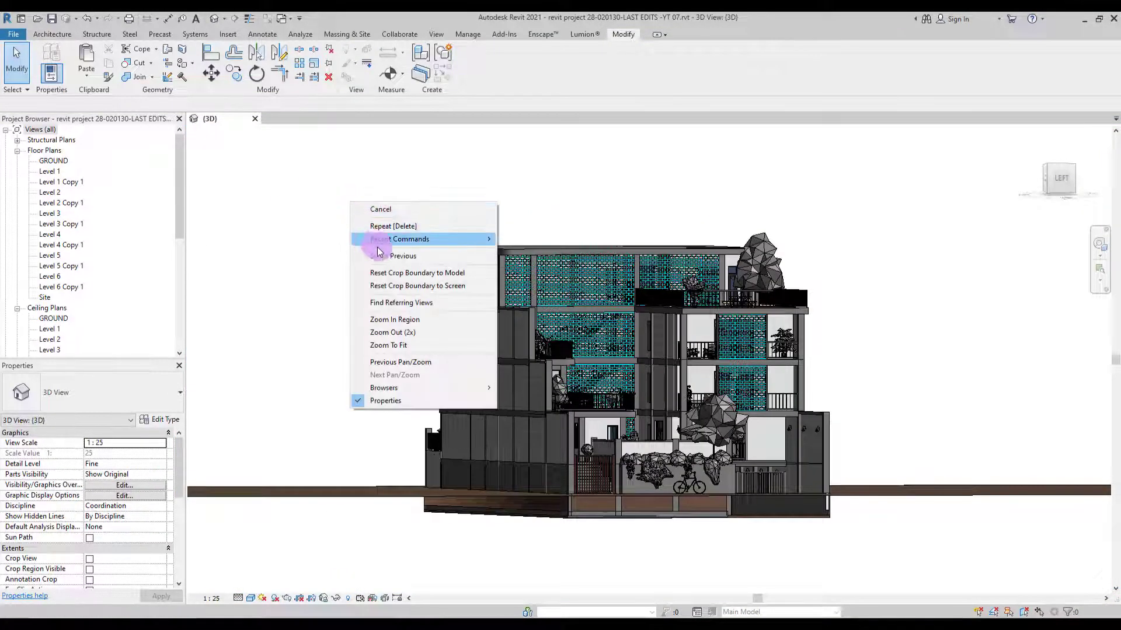
left_click(428, 256)
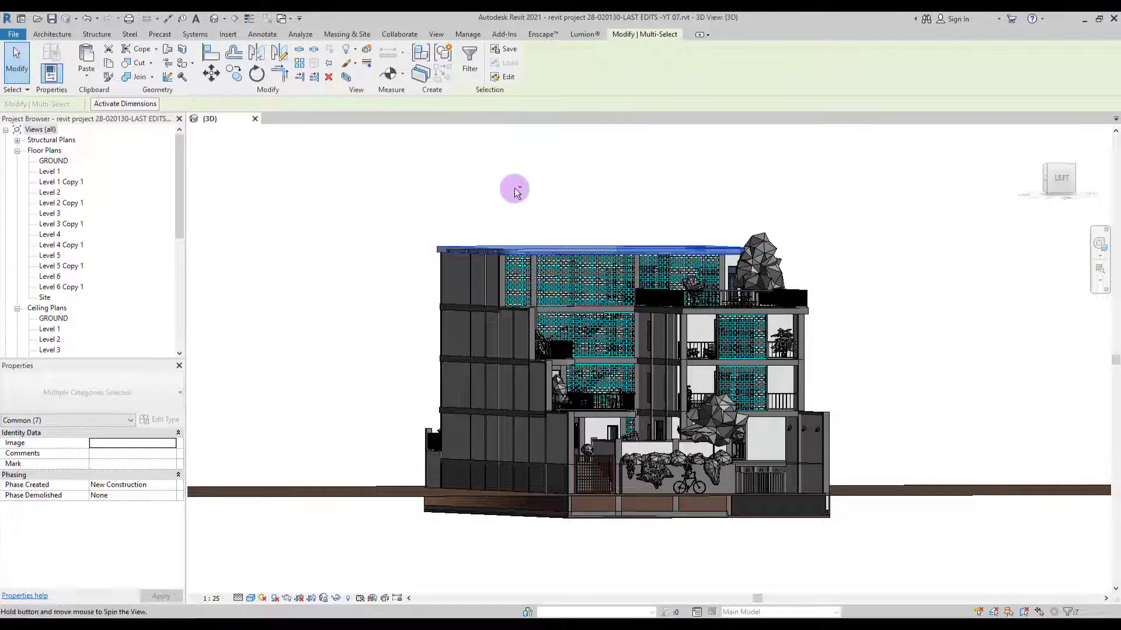
middle_click_drag(514, 188, 438, 238, "shift")
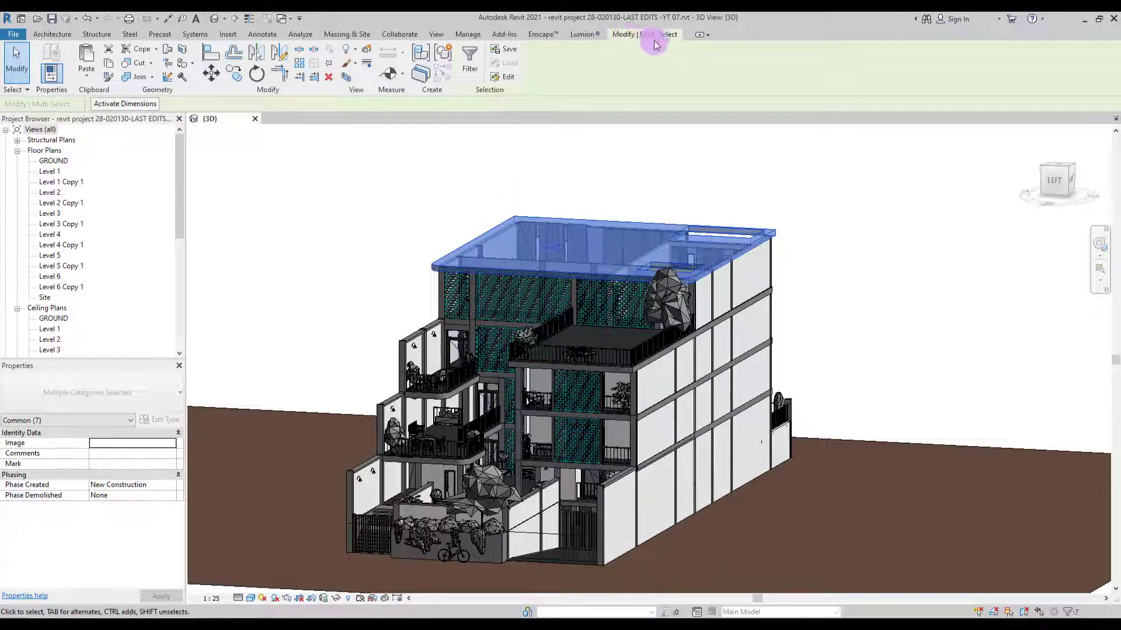
left_click(366, 54)
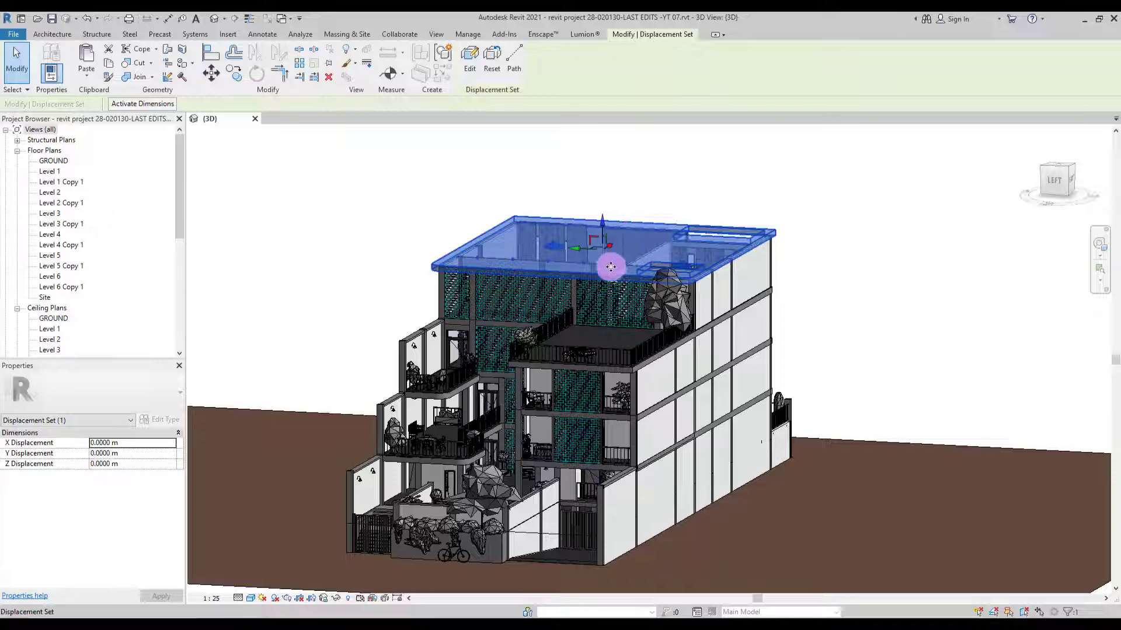
Raise the roof displacement set vertically by about 43.5 m above the building and deselect it
scroll(606, 260, "down", 3)
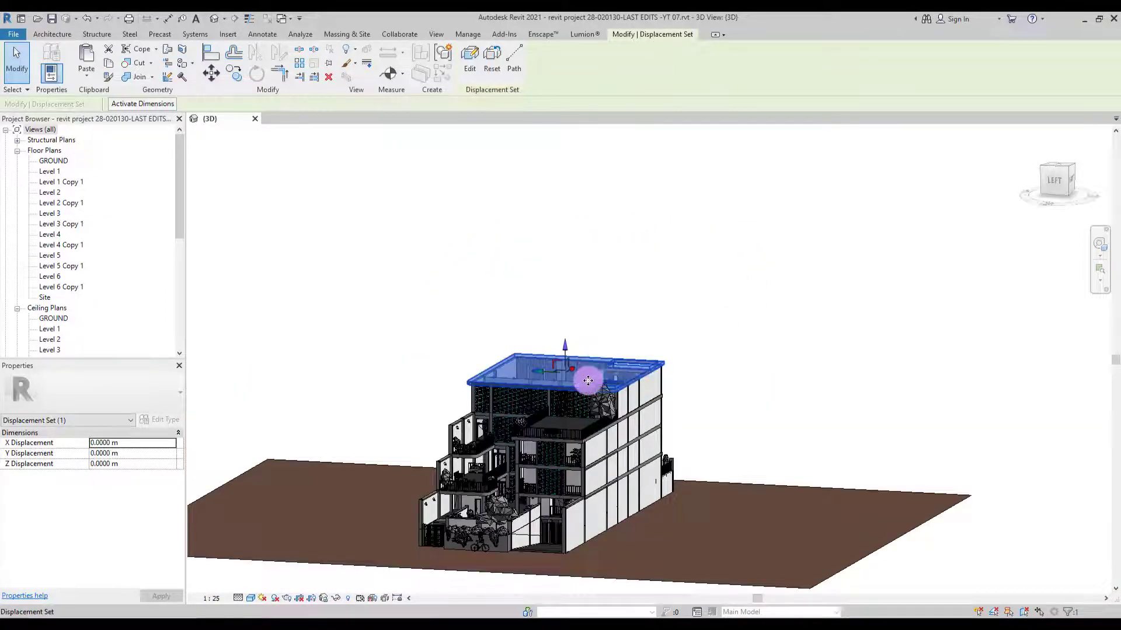
scroll(592, 368, "down", 3)
left_click_drag(575, 360, 602, 171)
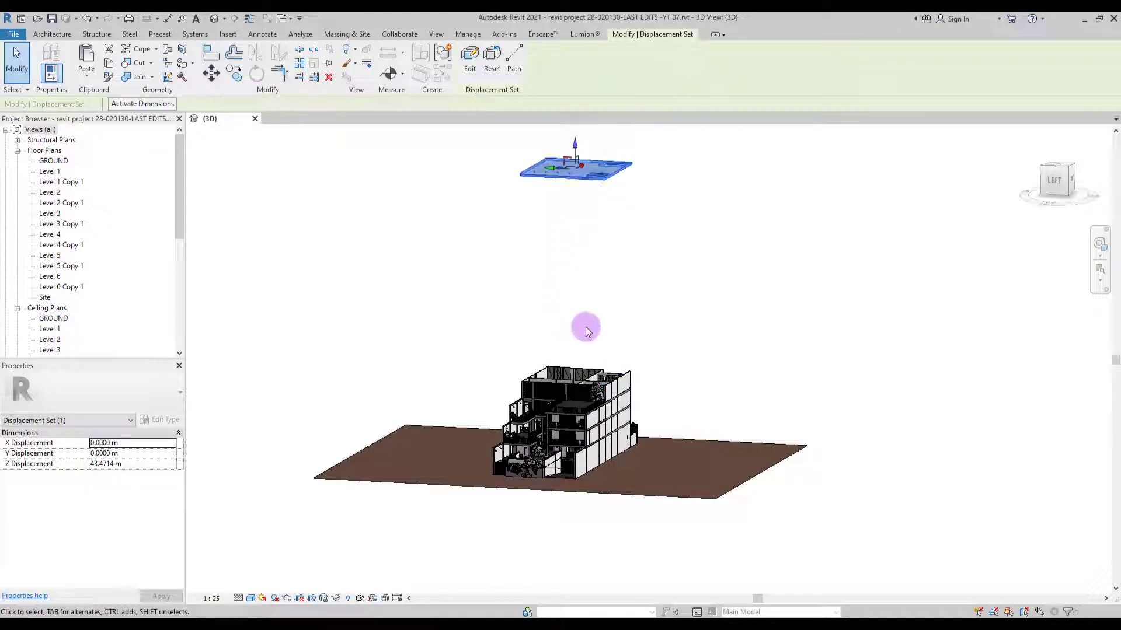
middle_click_drag(608, 323, 706, 352, "shift")
left_click(655, 282)
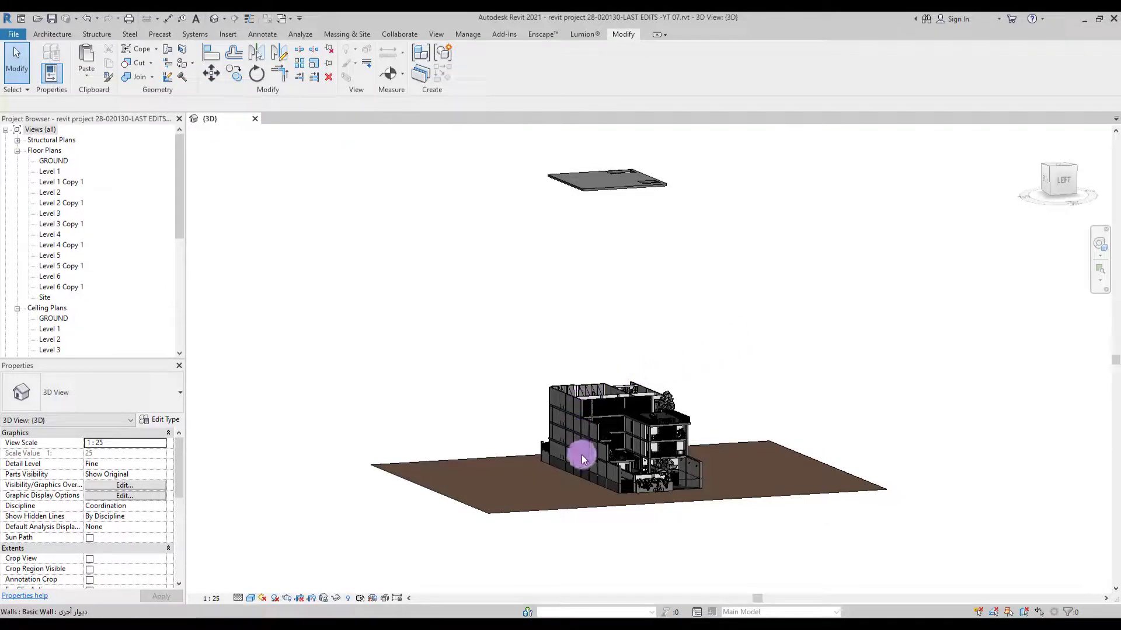
From the Left view, select the elements of the building's top storey and temporarily isolate them
left_click(1018, 195)
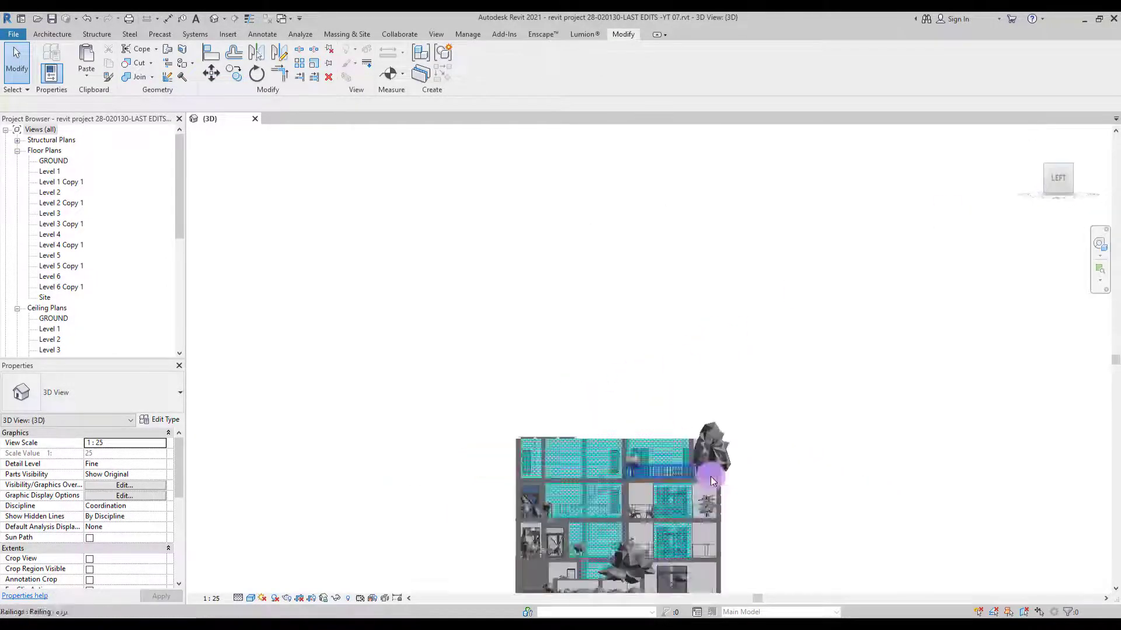
left_click_drag(443, 329, 418, 366)
left_click(335, 598)
left_click(364, 557)
Select the top-storey elements within the isolated view and reset the temporary isolation
middle_click_drag(560, 487, 671, 496, "shift")
left_click_drag(238, 254, 848, 397)
middle_click_drag(848, 397, 771, 424, "shift")
left_click(336, 599)
left_click(358, 585)
Recall the previous selection of top-storey elements and create a displacement set from it
scroll(713, 412, "down", 3)
right_click(503, 258)
left_click(538, 313)
scroll(414, 584, "down", 2)
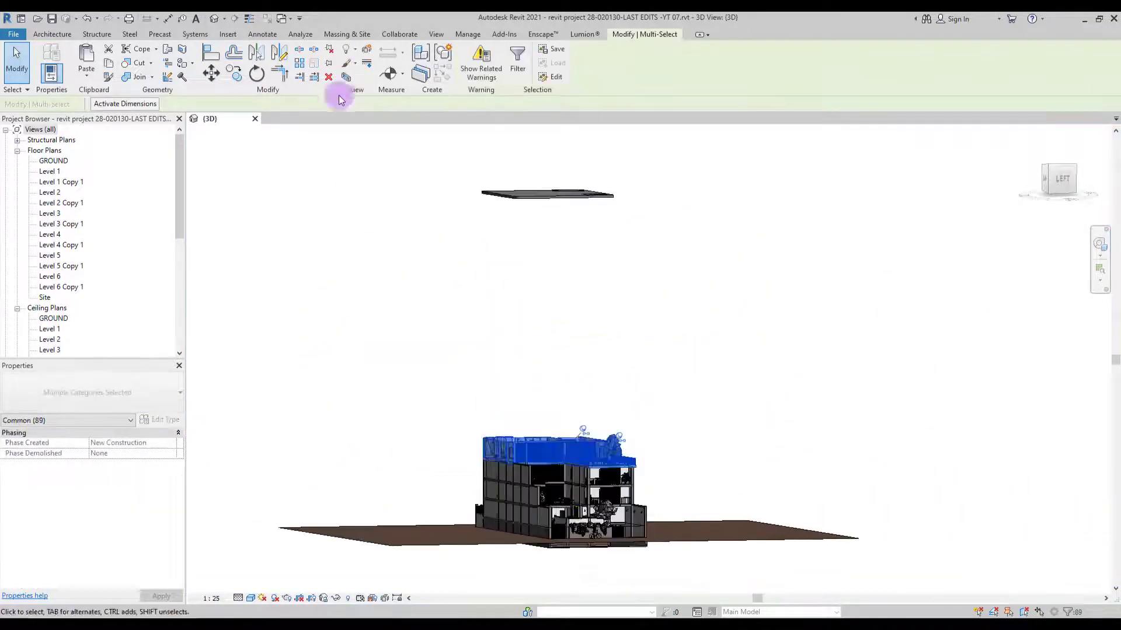
left_click(328, 64)
left_click(366, 50)
Raise the top-storey displacement set vertically by about 37 m, below the floating roof, and deselect it
left_click_drag(564, 463, 563, 251)
scroll(595, 295, "up", 4)
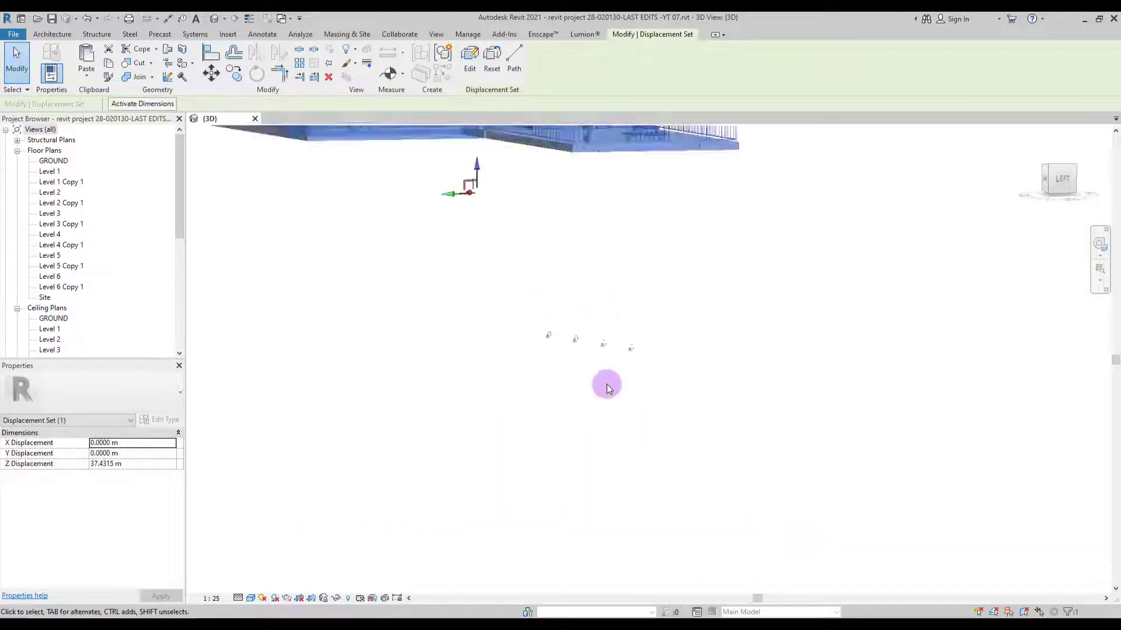
scroll(607, 385, "down", 3)
left_click(620, 392)
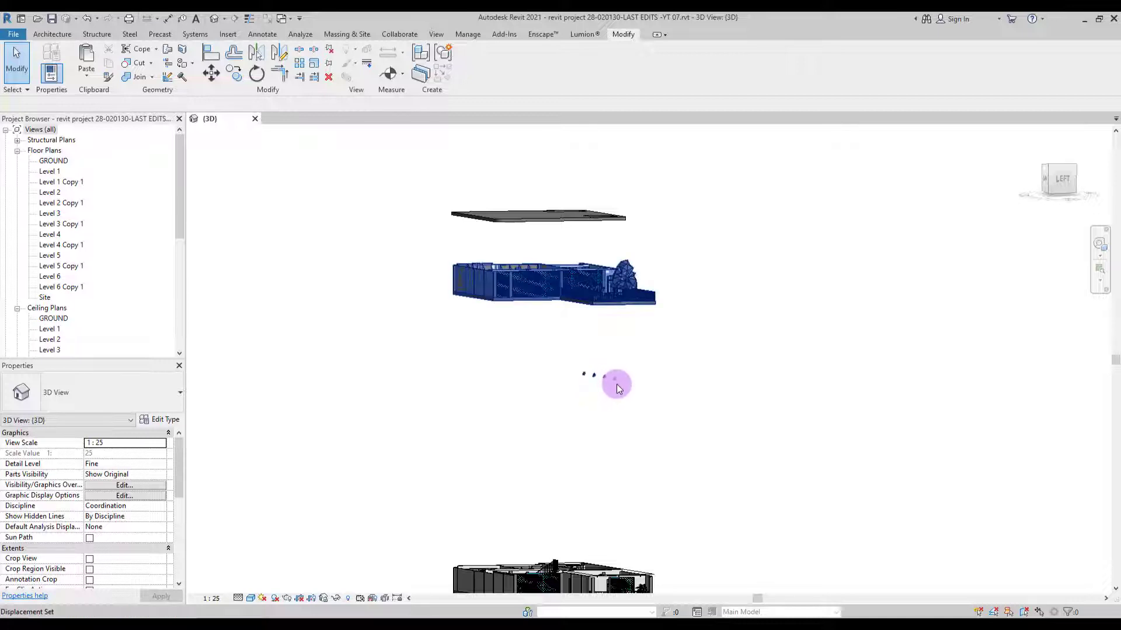
Remove the small stray elements hanging below the raised top storey from its displacement set and finish the edit
left_click(617, 384)
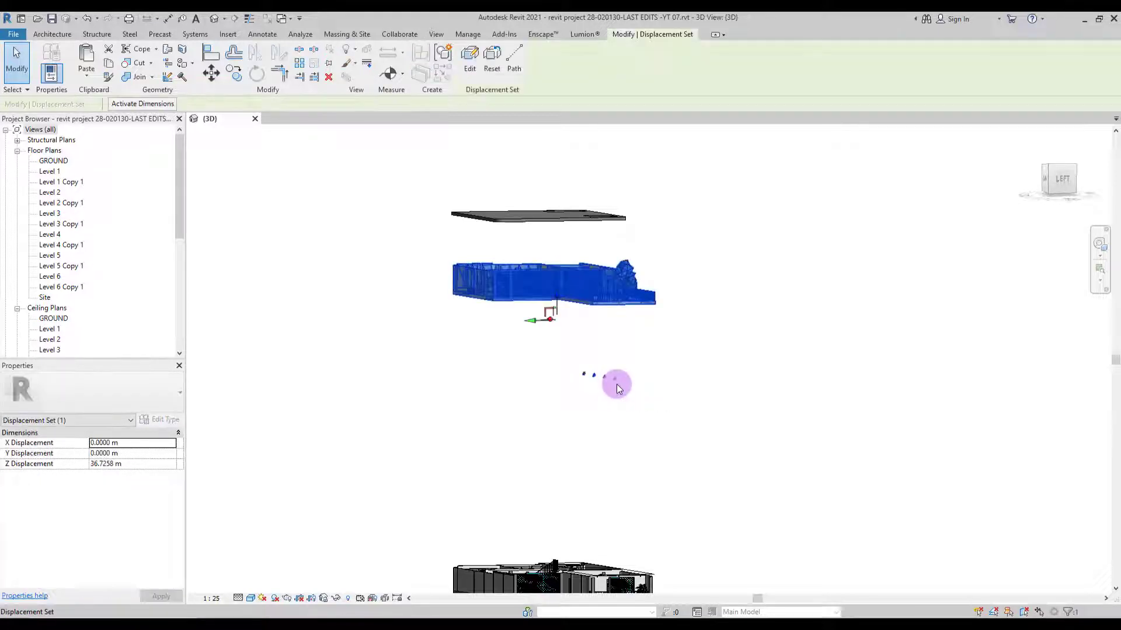
left_click(572, 385)
left_click(594, 375)
left_click(467, 80)
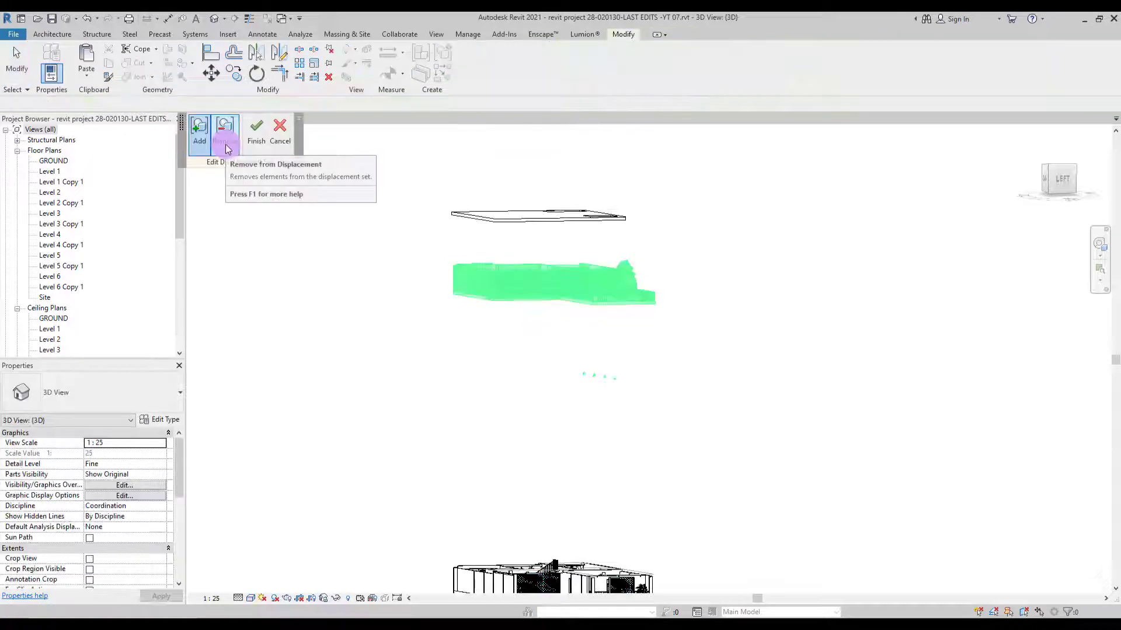
left_click(225, 133)
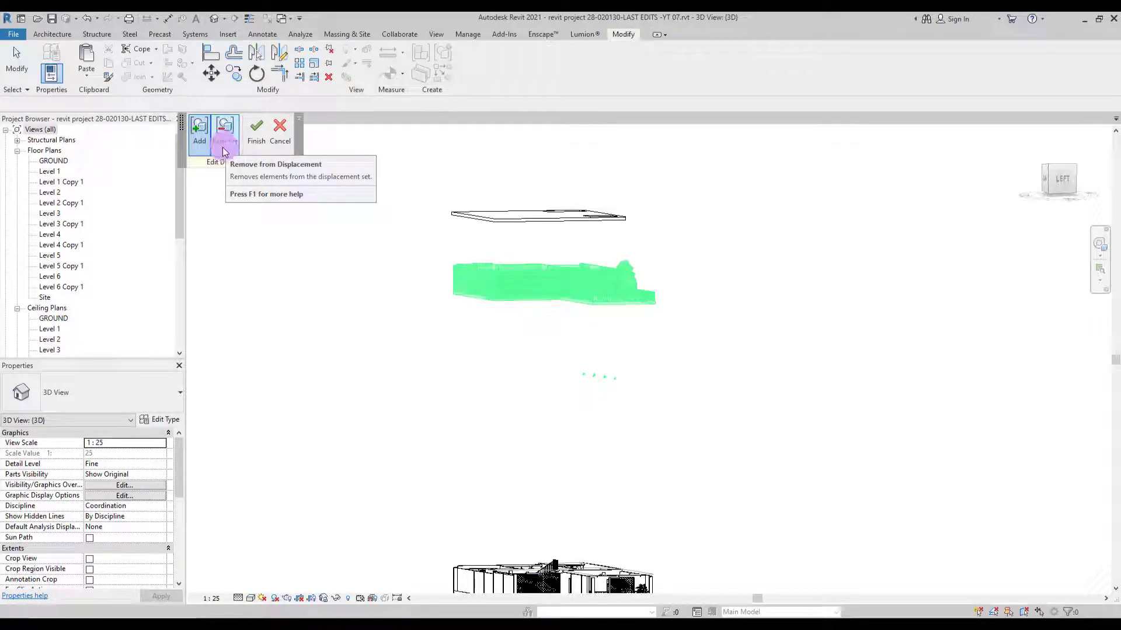
left_click(583, 377)
left_click(251, 131)
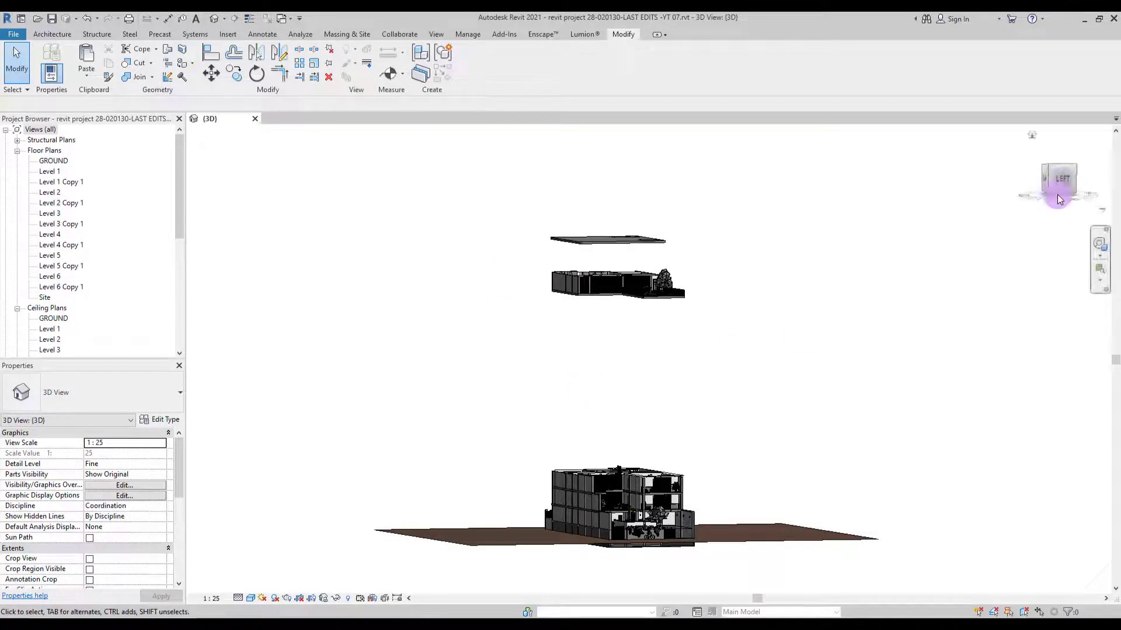
Select the elements of the next storey down, now uppermost on the building, and temporarily isolate them
scroll(630, 502, "up", 6)
left_click_drag(829, 325, 425, 438)
left_click(336, 598)
left_click(365, 558)
Reselect only the upper storey's elements in the isolated view, leaving out the parts below, and reset the temporary isolation
middle_click_drag(516, 363, 677, 339, "shift")
left_click_drag(329, 331, 861, 421)
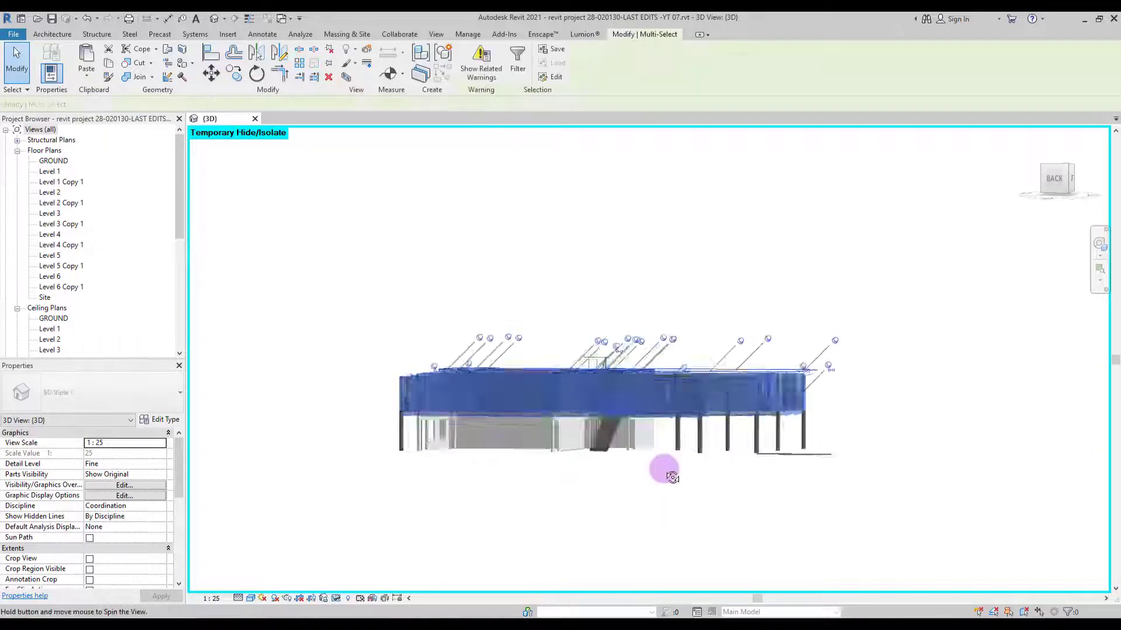
middle_click_drag(666, 469, 870, 496, "shift")
left_click(1063, 187)
left_click(336, 598)
left_click(377, 582)
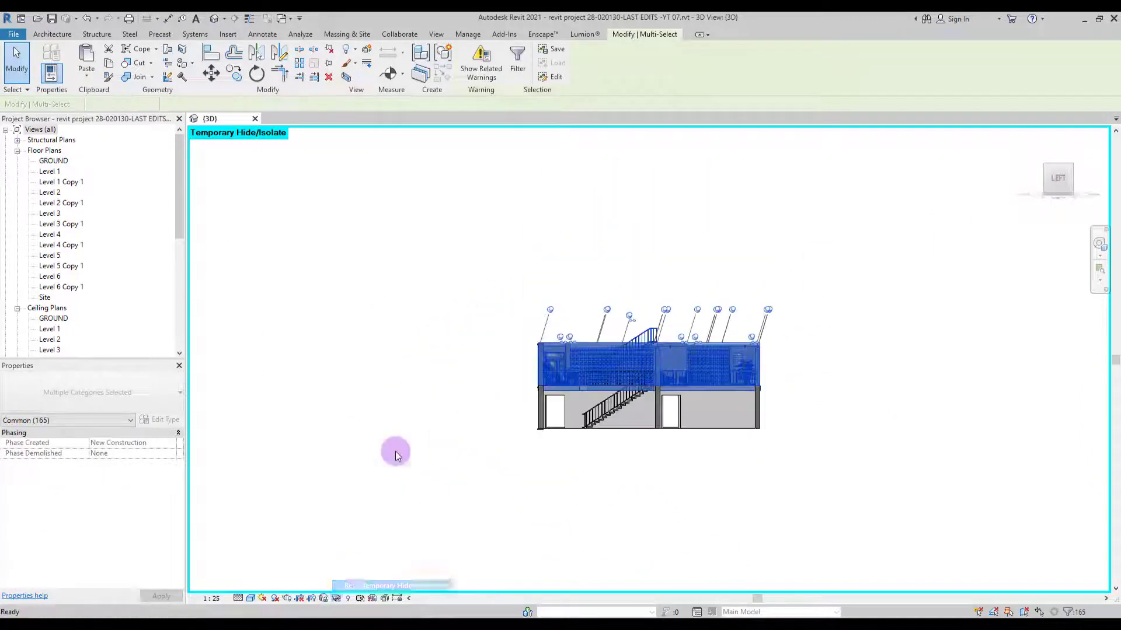
Create a displacement set from the selected storey, raise it vertically above the remaining building, and deselect it
scroll(505, 508, "down", 2)
middle_click_drag(505, 507, 483, 555)
left_click(328, 64)
left_click(366, 59)
left_click_drag(586, 409, 587, 212)
left_click(598, 311)
middle_click_drag(598, 311, 639, 324, "shift")
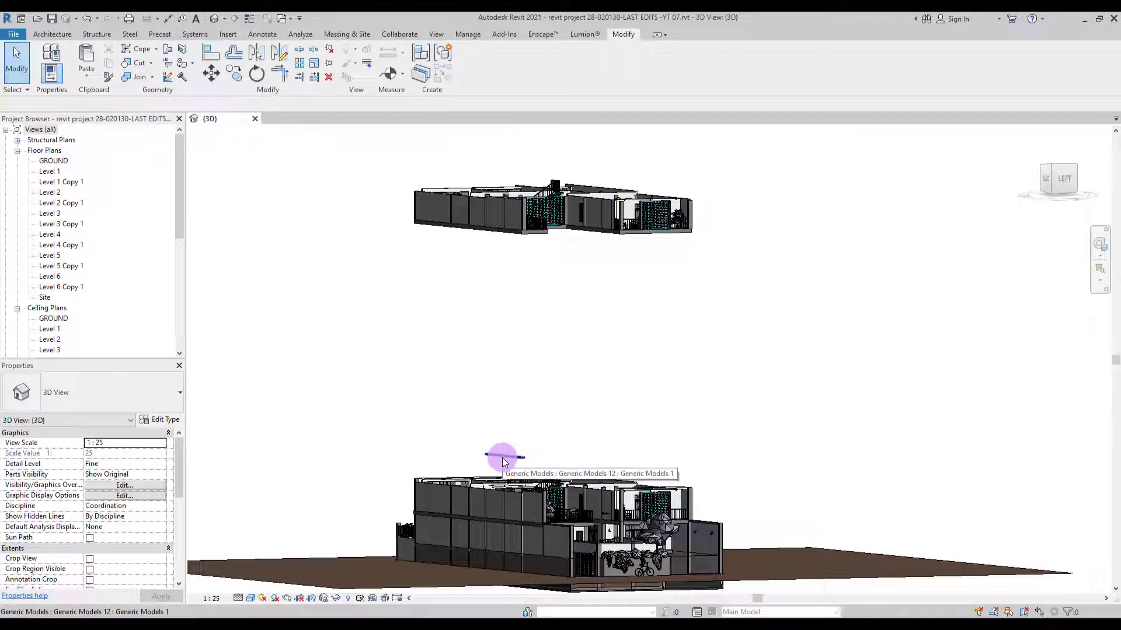
Add the thin generic model left floating above the building to the raised storey's displacement set and finish the edit
left_click(562, 222)
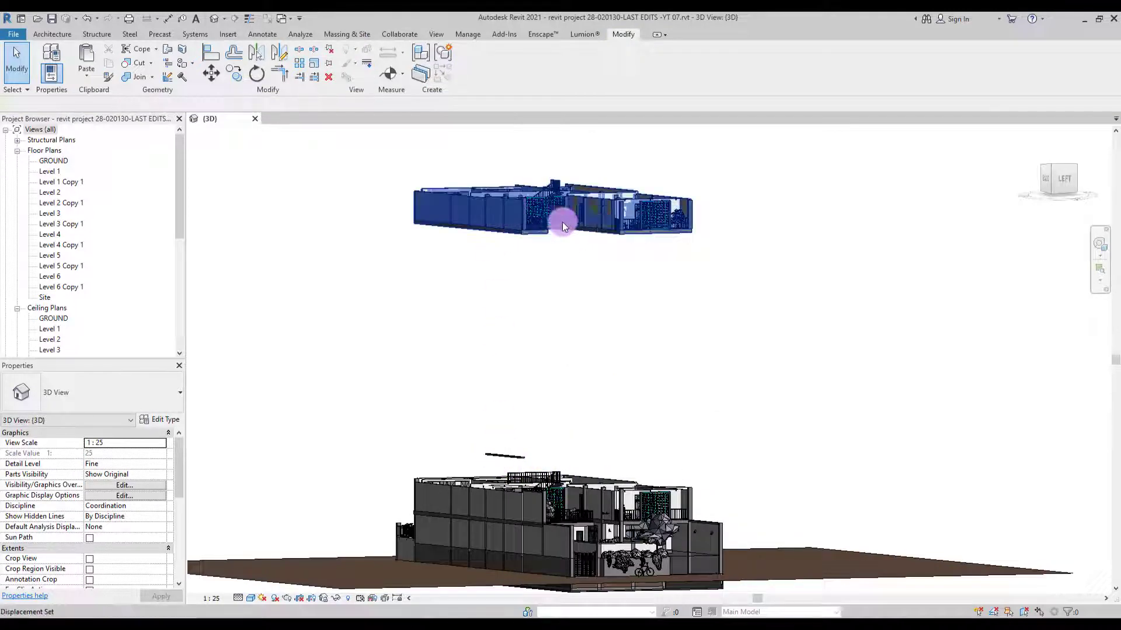
left_click(544, 214)
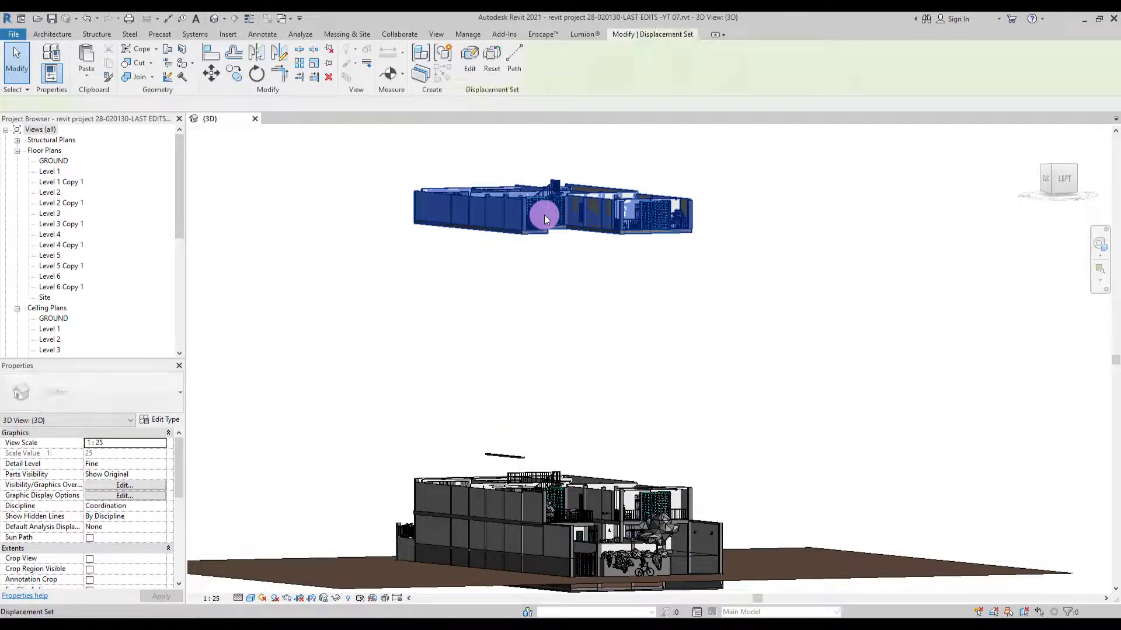
left_click(470, 57)
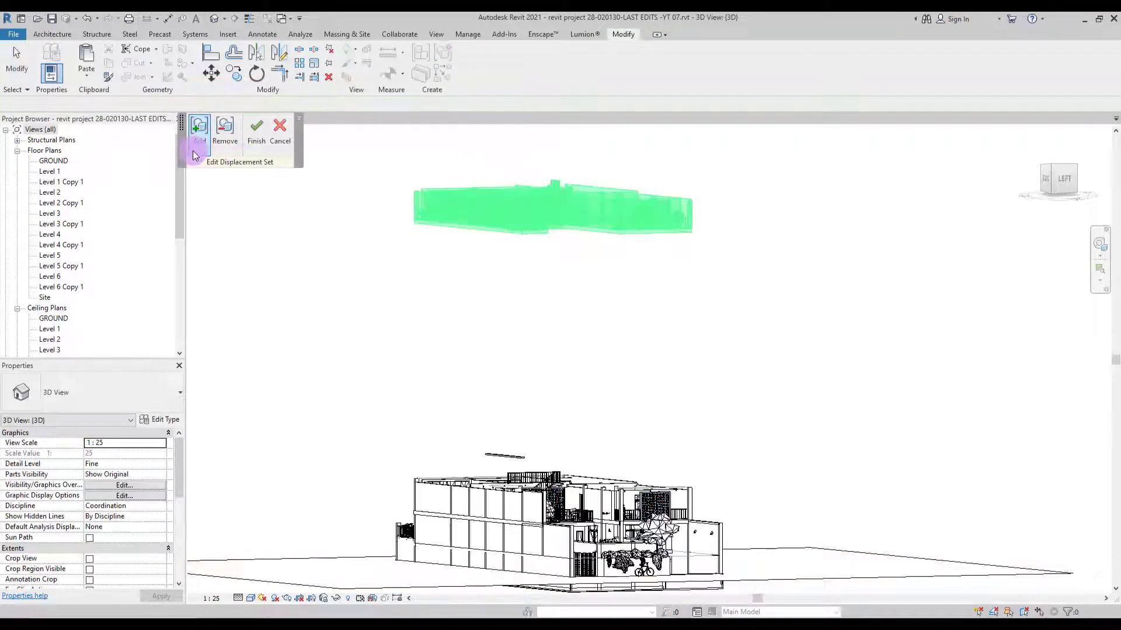
left_click(195, 156)
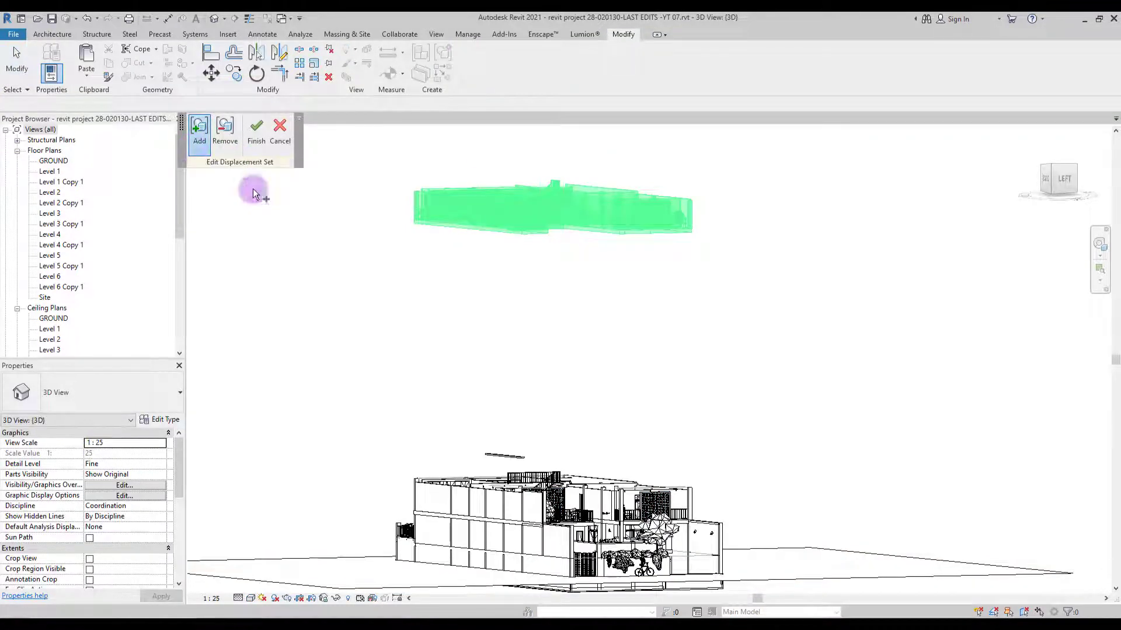
left_click(504, 456)
left_click(256, 132)
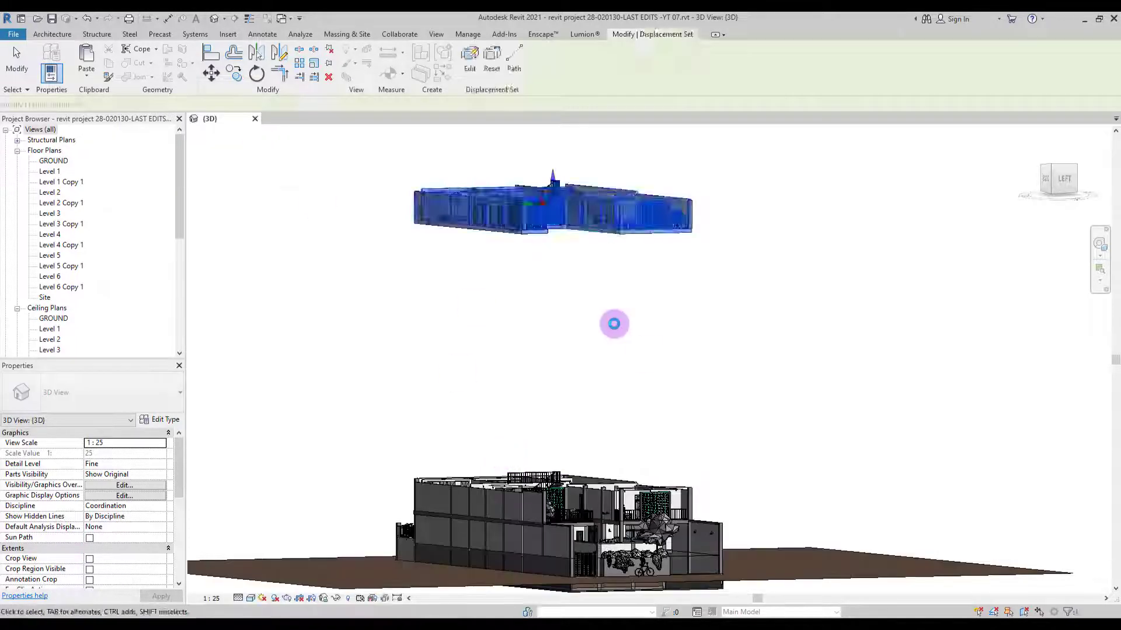
Select the elements of the storey that is now uppermost on the remaining building and temporarily isolate them
left_click(613, 323)
middle_click_drag(613, 323, 666, 403, "shift")
left_click(1059, 177)
scroll(528, 575, "up", 6)
left_click_drag(341, 243, 803, 414)
left_click(335, 599)
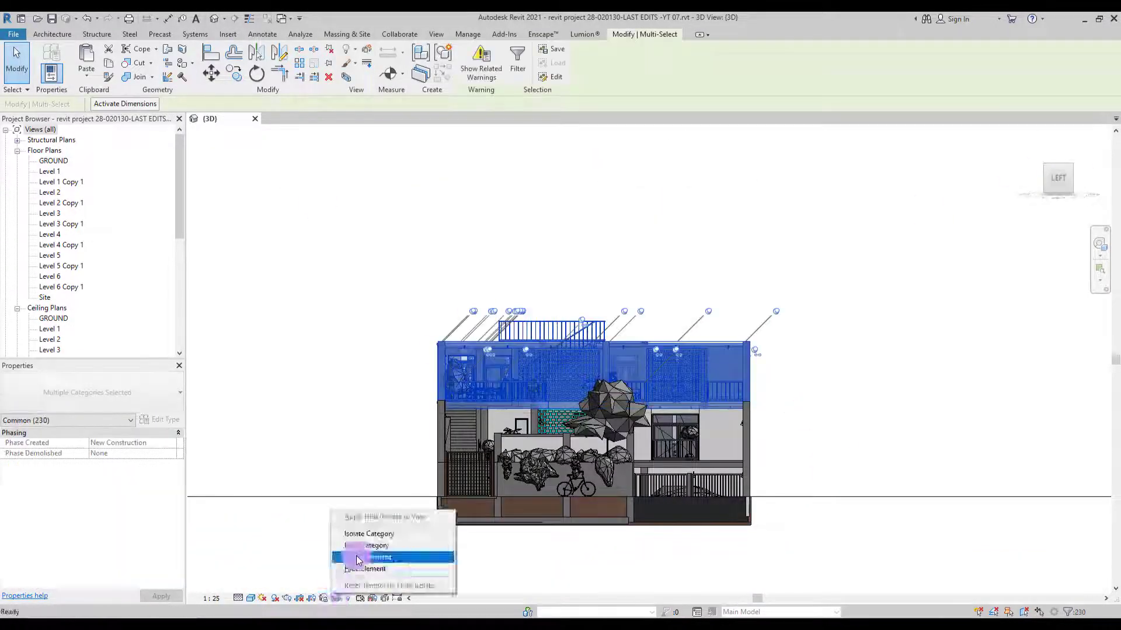
left_click(357, 558)
Reselect only that storey's elements from the back of the isolated view, leaving out the protruding lines, and reset the temporary isolation
middle_click_drag(660, 421, 534, 501, "shift")
left_click(769, 453)
scroll(580, 443, "up", 2)
left_click(1053, 186)
left_click_drag(371, 303, 662, 412)
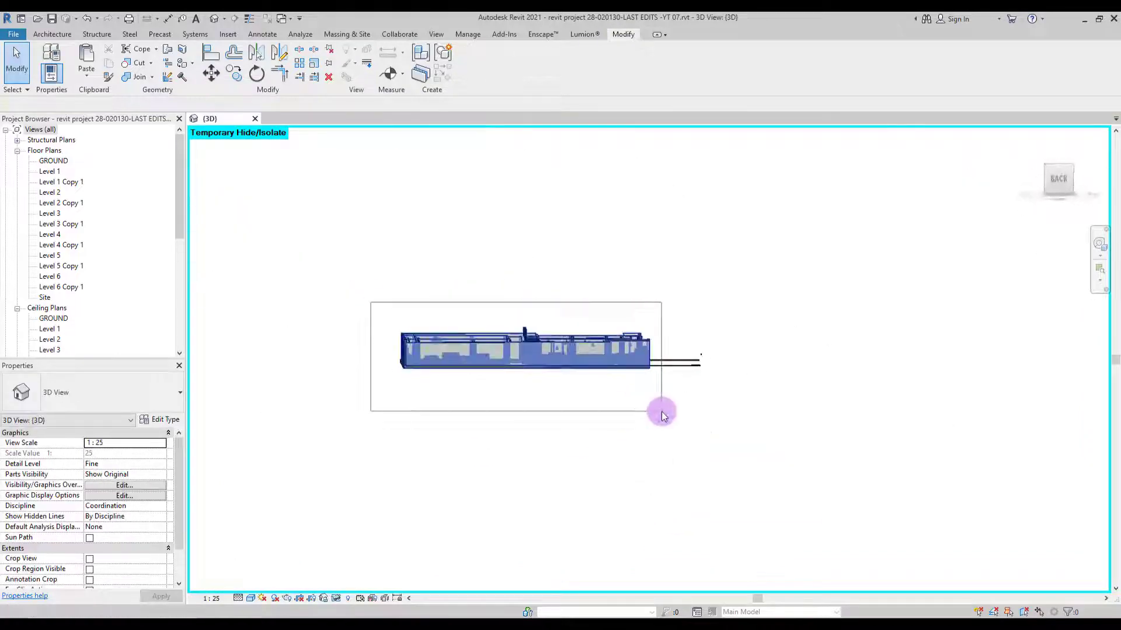
left_click(335, 598)
left_click(374, 584)
Create a displacement set from the selected storey and raise it vertically to sit below the storeys already displaced
middle_click_drag(467, 397, 508, 359, "shift")
right_click(354, 263)
left_click(388, 310)
scroll(572, 467, "down", 3)
middle_click_drag(523, 303, 560, 292, "shift")
scroll(543, 420, "up", 2)
left_click(346, 77)
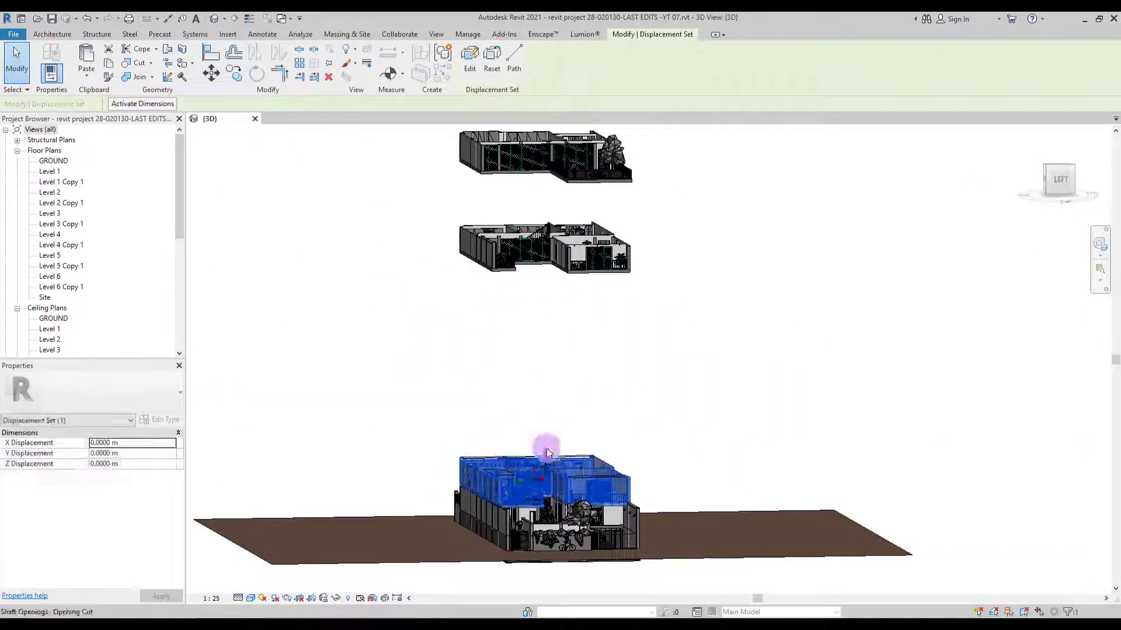
left_click_drag(545, 450, 546, 311)
Select the elements of the storey directly above the ground storey and temporarily isolate them
middle_click_drag(619, 473, 590, 470, "shift")
left_click(1059, 178)
scroll(696, 488, "up", 5)
left_click_drag(893, 250, 228, 403)
left_click(337, 599)
left_click(355, 560)
Reselect the isolated storey's elements, add the missing element to the selection, and reset the temporary isolation
left_click(356, 381)
middle_click_drag(355, 381, 630, 404, "shift")
scroll(642, 486, "down", 4)
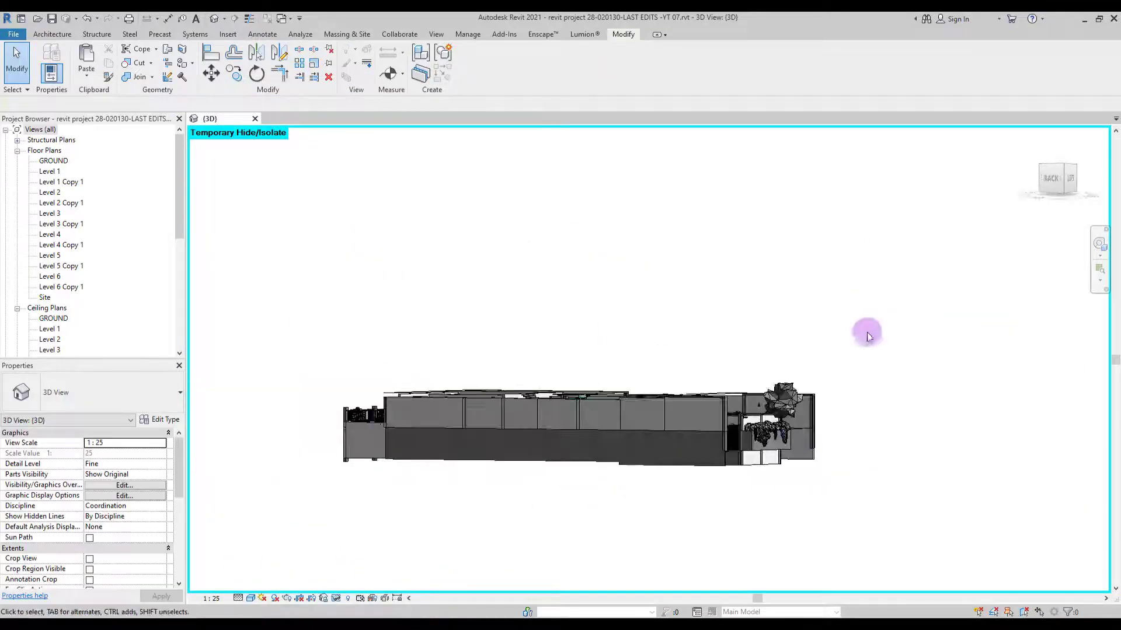
left_click_drag(866, 332, 296, 437)
middle_click_drag(561, 460, 603, 528, "shift")
scroll(603, 528, "up", 5)
middle_click_drag(545, 430, 686, 481, "shift")
scroll(893, 423, "up", 4)
left_click(528, 420, "ctrl")
middle_click_drag(875, 379, 560, 496, "shift")
scroll(616, 390, "down", 5)
left_click(336, 599)
left_click(352, 586)
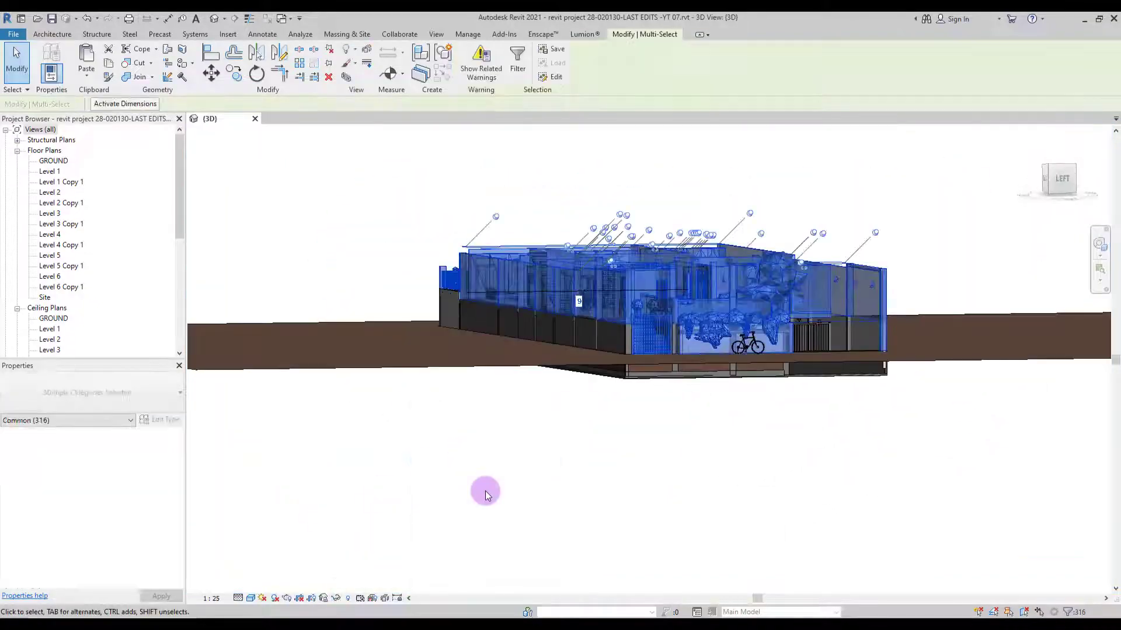
Create a displacement set from the selected first storey and raise it vertically above the ground storey
scroll(488, 490, "down", 3)
middle_click_drag(485, 435, 415, 531)
left_click(367, 49)
left_click_drag(545, 432, 547, 320)
middle_click_drag(628, 445, 660, 453, "shift")
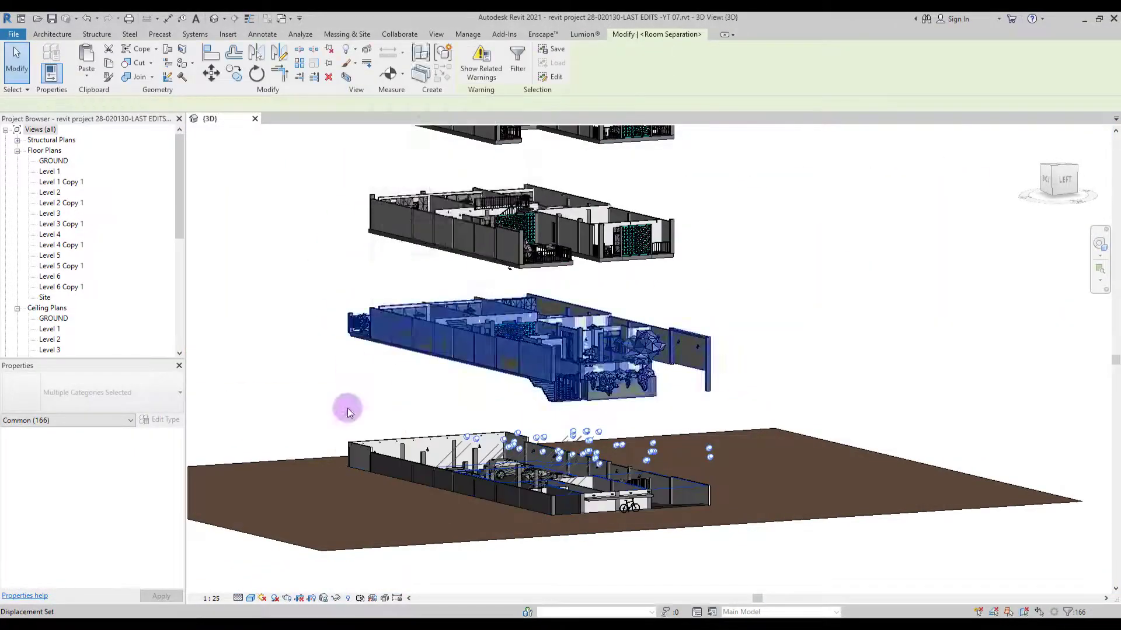
middle_click_drag(348, 408, 290, 460, "shift")
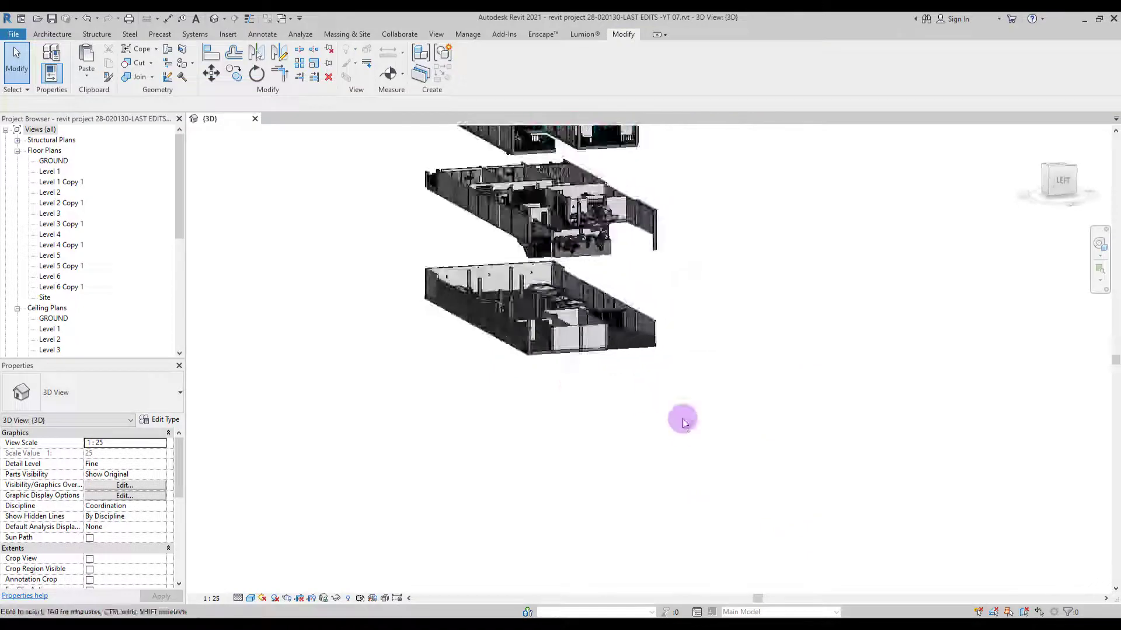
Raise the displaced roof and the top storey higher in an isometric view of the exploded building
middle_click_drag(681, 420, 886, 313, "shift")
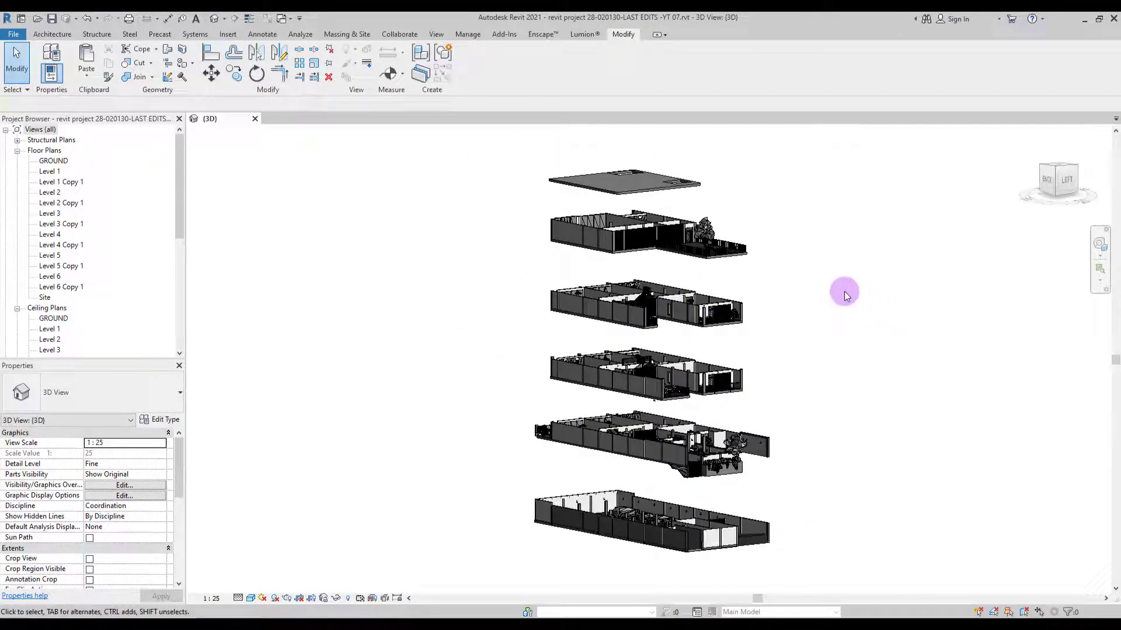
left_click(1055, 173)
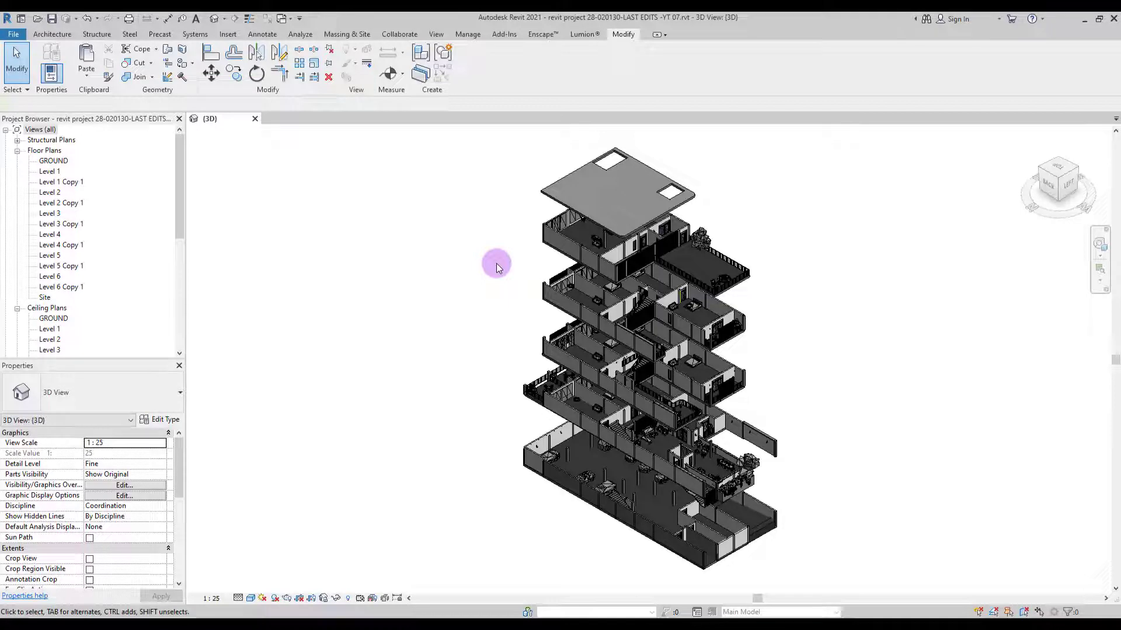
middle_click_drag(496, 264, 485, 327)
left_click(588, 278)
left_click_drag(588, 252, 588, 175)
middle_click_drag(601, 292, 608, 268, "shift")
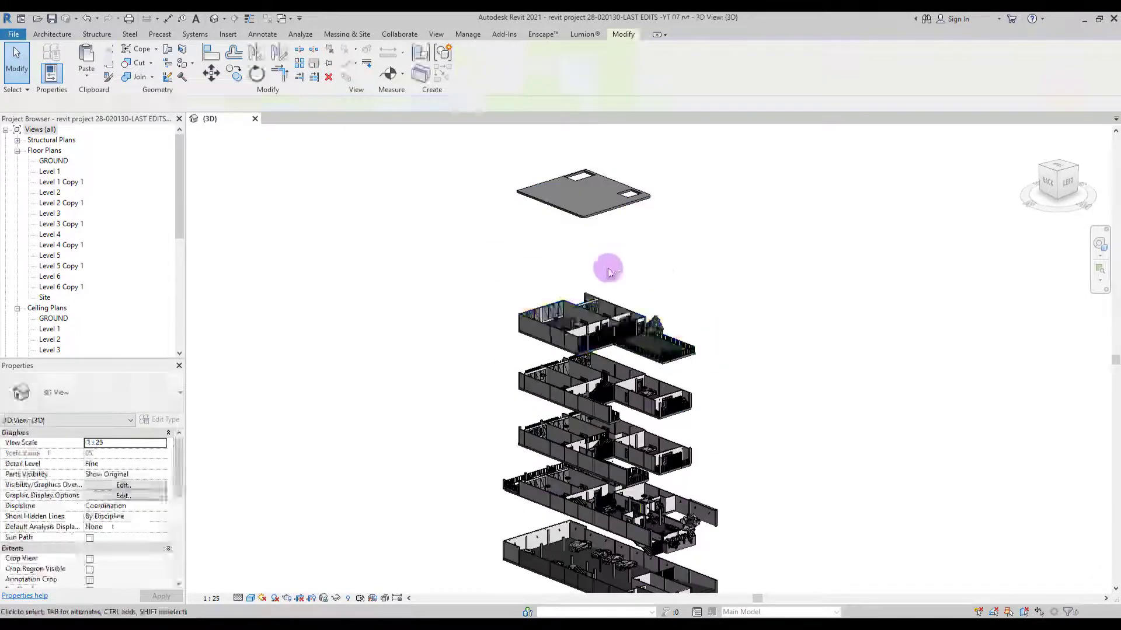
left_click(606, 298)
left_click_drag(605, 292, 605, 231)
Raise the two middle storeys and adjust the height of the storey above the ground storey to space them apart
left_click(604, 383)
left_click_drag(604, 361, 604, 320)
left_click(606, 434)
left_click_drag(604, 416, 607, 400)
scroll(608, 401, "down", 1)
left_click(551, 467)
left_click_drag(553, 438, 553, 446)
Move both middle storeys, the top storey and the roof slightly upward to even out the gaps, and clear the selection
left_click(549, 394)
left_click_drag(548, 374, 550, 363)
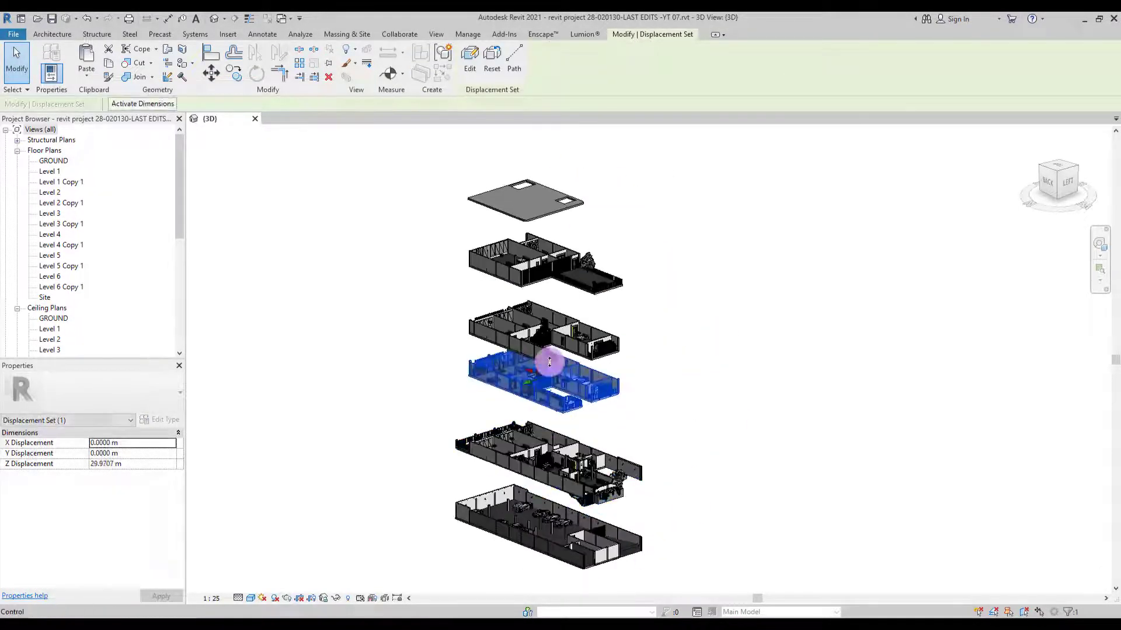
left_click_drag(547, 315, 547, 301)
left_click(548, 270)
left_click_drag(545, 243, 545, 235)
left_click(526, 204)
left_click_drag(524, 180, 523, 173)
left_click(701, 234)
Turn the exploded model to its left-front corner and raise the lower displaced storeys to widen the gaps
left_click_drag(1074, 178, 1039, 178)
middle_click_drag(850, 363, 886, 392, "shift")
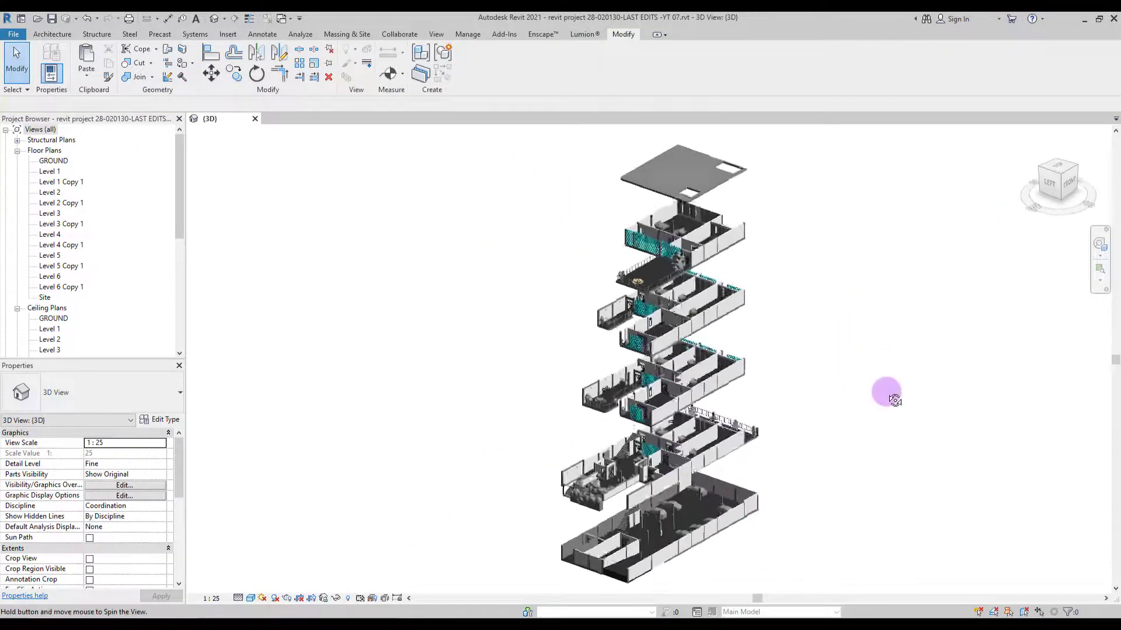
scroll(654, 312, "down", 1)
left_click(682, 223)
left_click(665, 435)
left_click_drag(658, 417, 663, 258)
left_click(662, 392)
scroll(669, 362, "up", 1)
left_click(669, 327)
Raise the upper displaced storeys to match the wider, even spacing between all levels and the roof
left_click(701, 248)
left_click_drag(651, 220, 646, 149)
left_click(683, 292)
left_click_drag(650, 245, 649, 234)
left_click(695, 199)
middle_click_drag(646, 148, 673, 245)
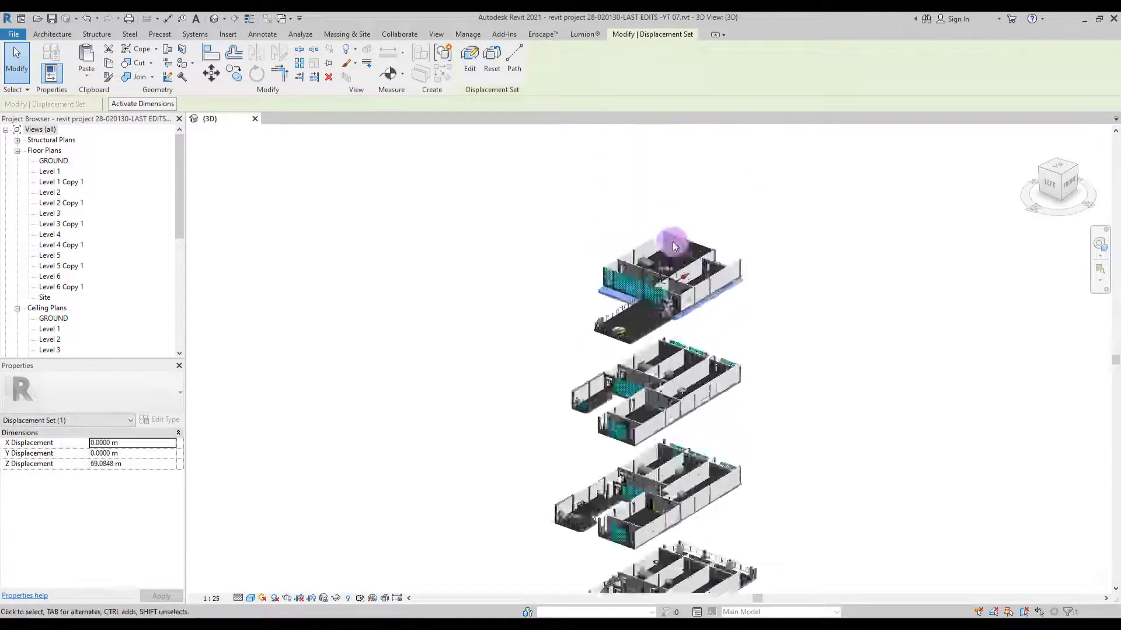
scroll(583, 304, "down", 2)
middle_click_drag(543, 298, 536, 325)
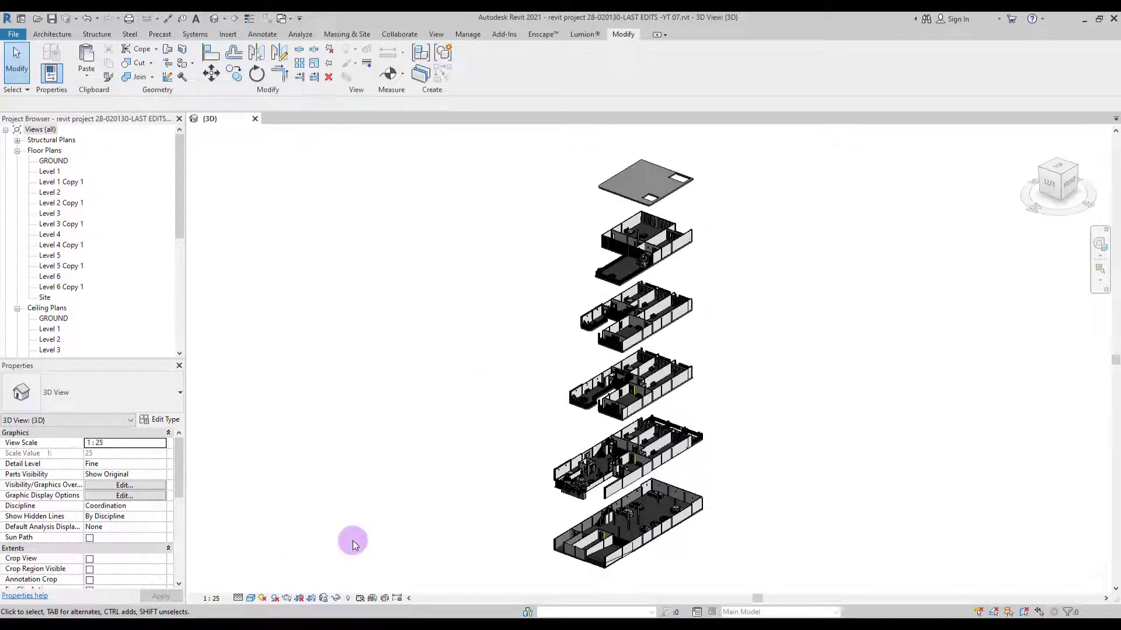
Set the view scale to 1:5 and enable cast shadows and ambient shadows in the graphic display options
left_click(211, 598)
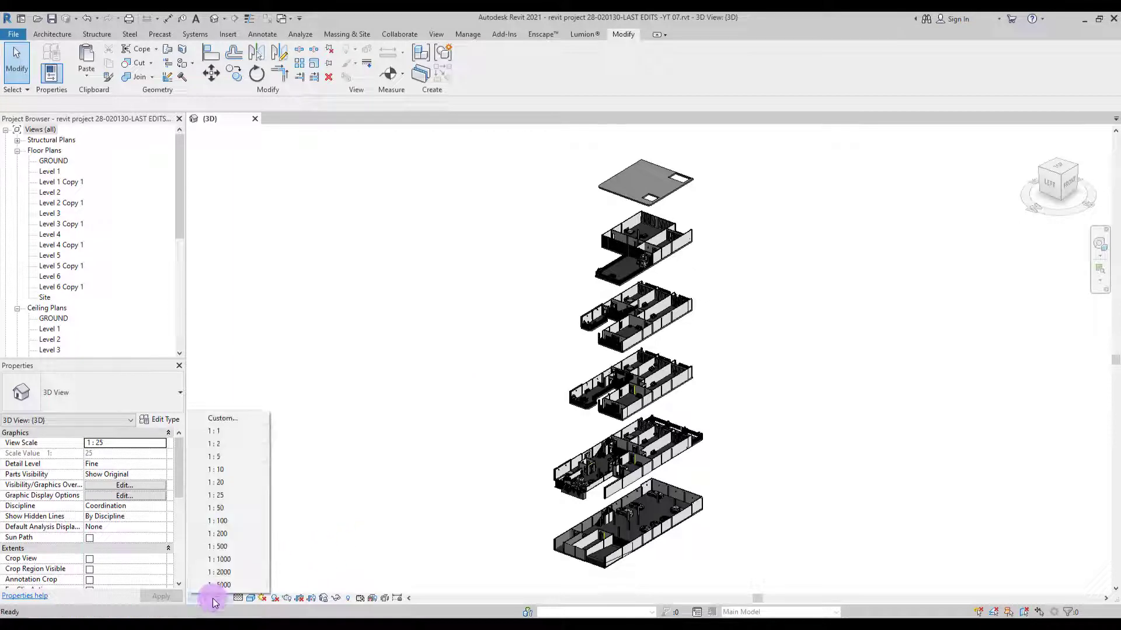
left_click(240, 477)
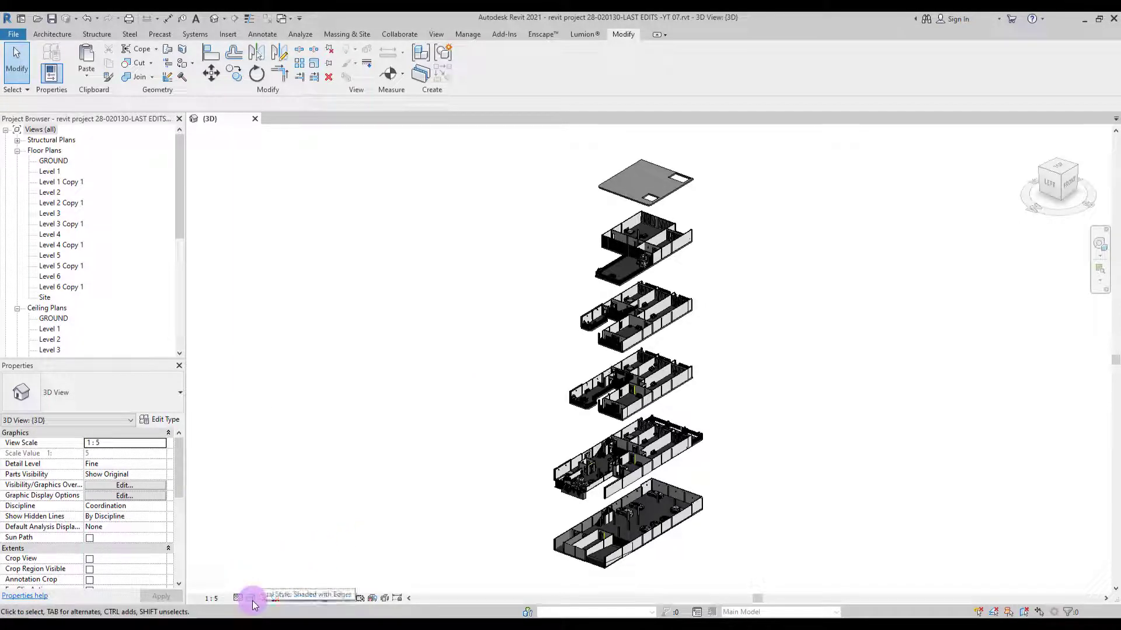
left_click(251, 599)
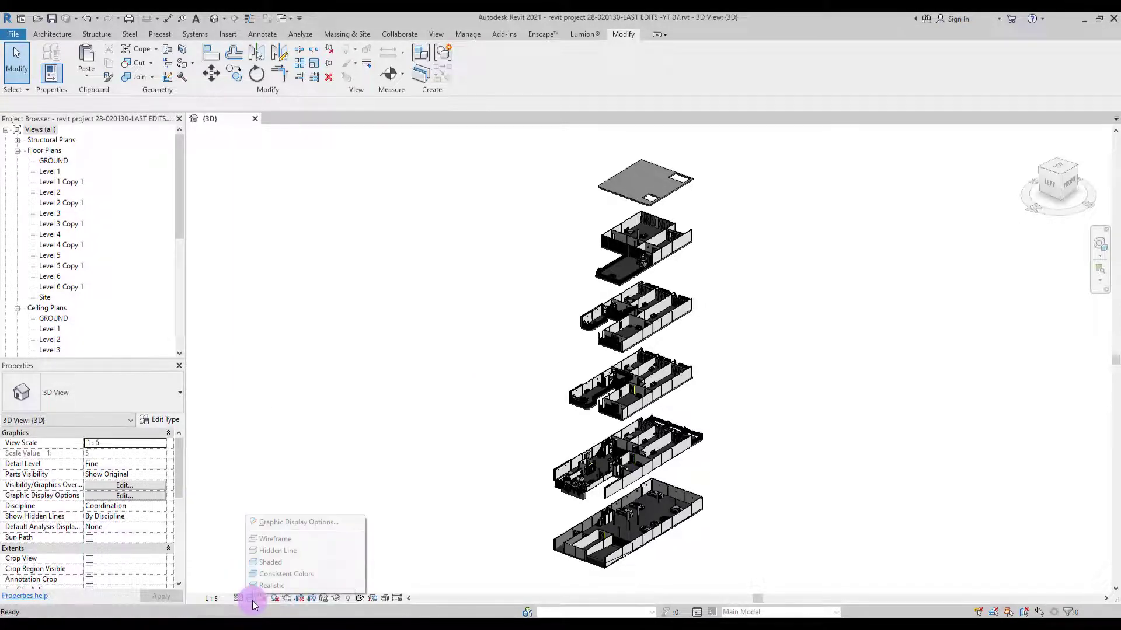
left_click(349, 523)
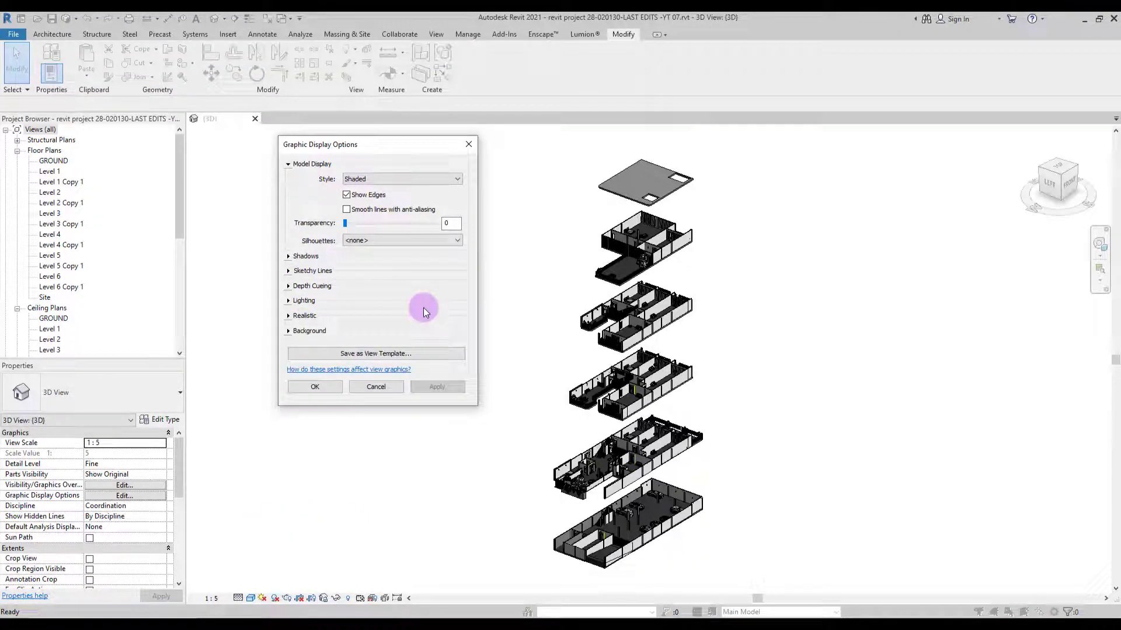
left_click(347, 256)
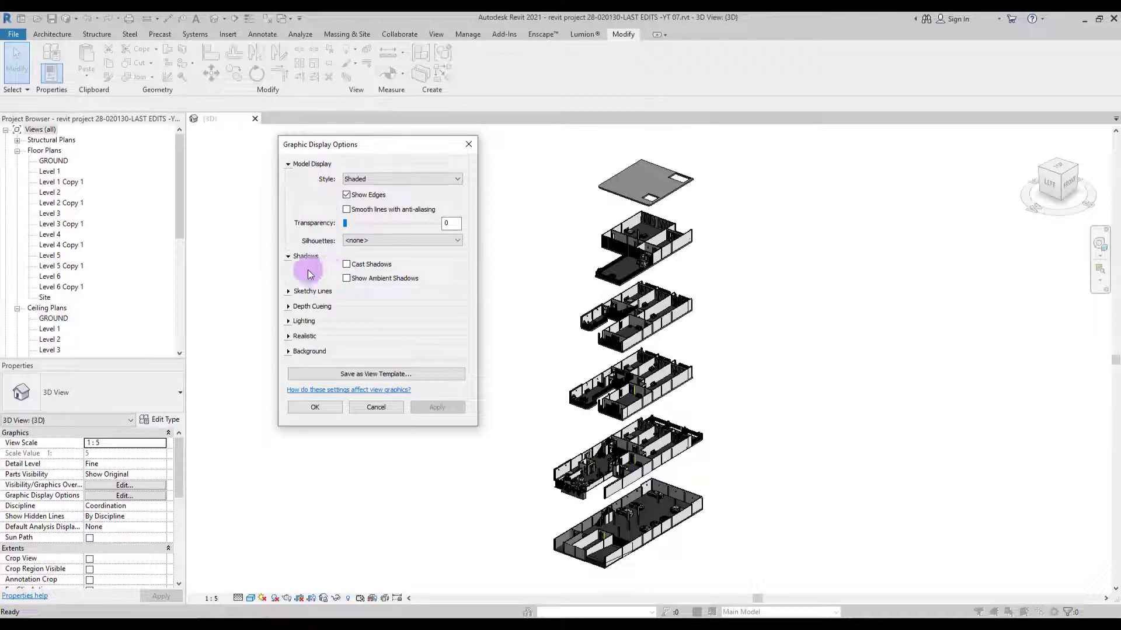
left_click(348, 266)
left_click(347, 279)
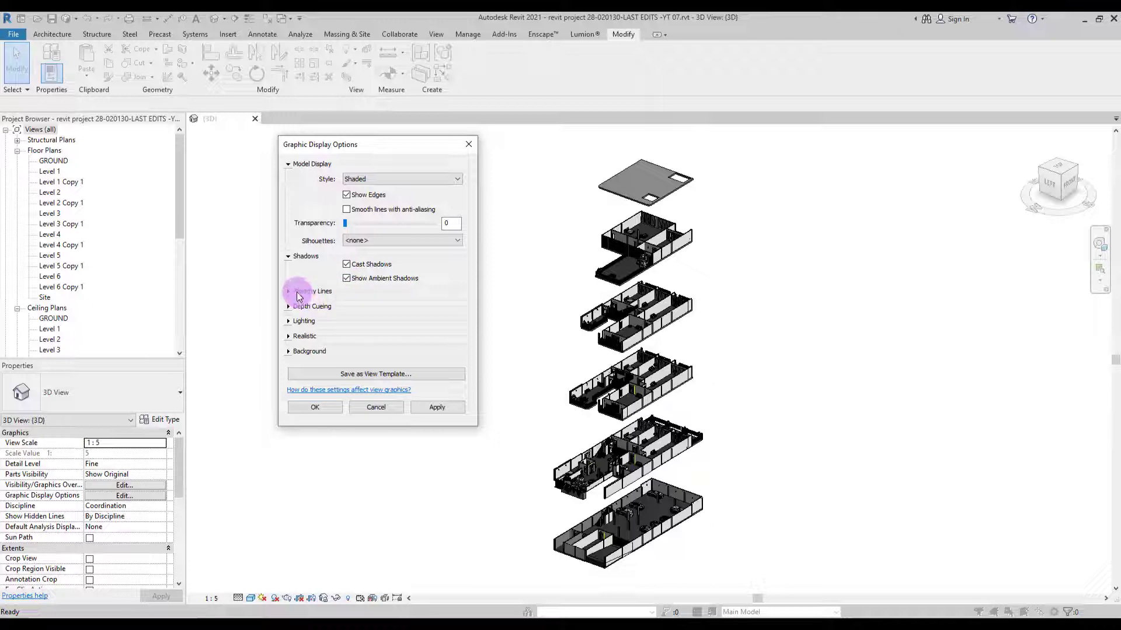
Enable sketchy lines with jitter 2 and extension 2, and set lighting to sun 36, ambient light 84 and shadows 41
left_click(298, 291)
left_click(347, 305)
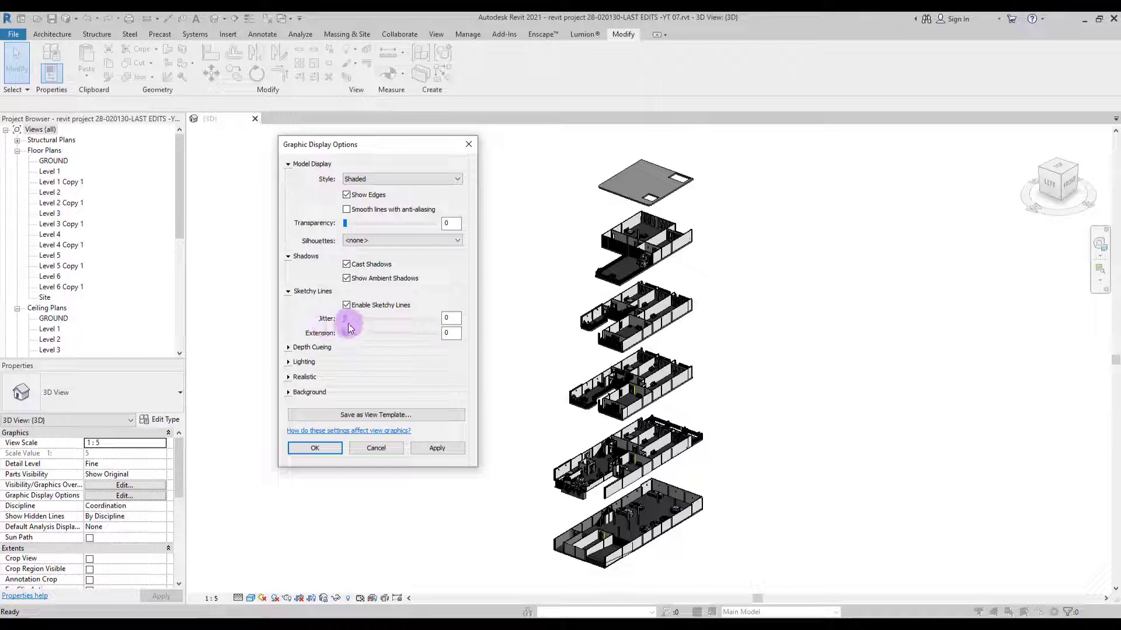
left_click_drag(346, 333, 363, 333)
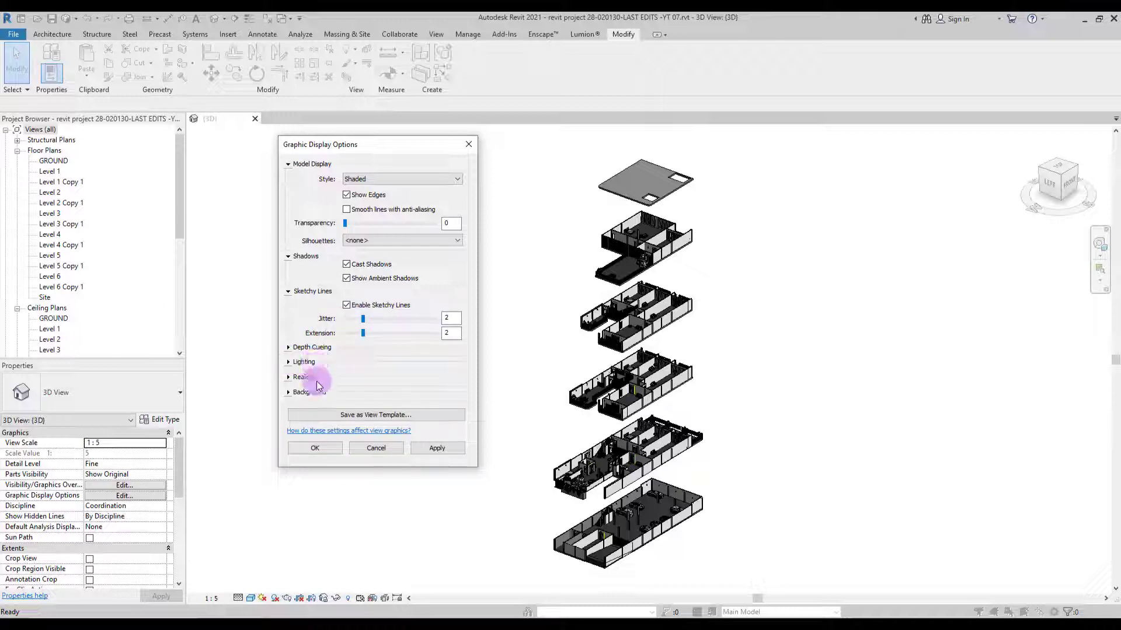
left_click(295, 362)
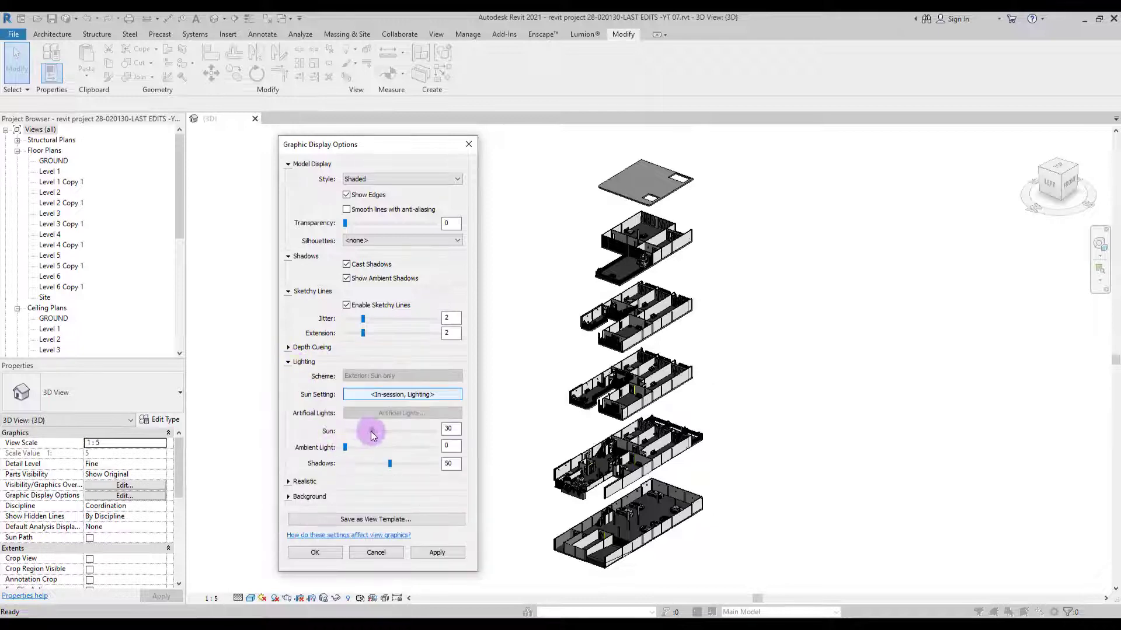
left_click_drag(370, 432, 415, 447)
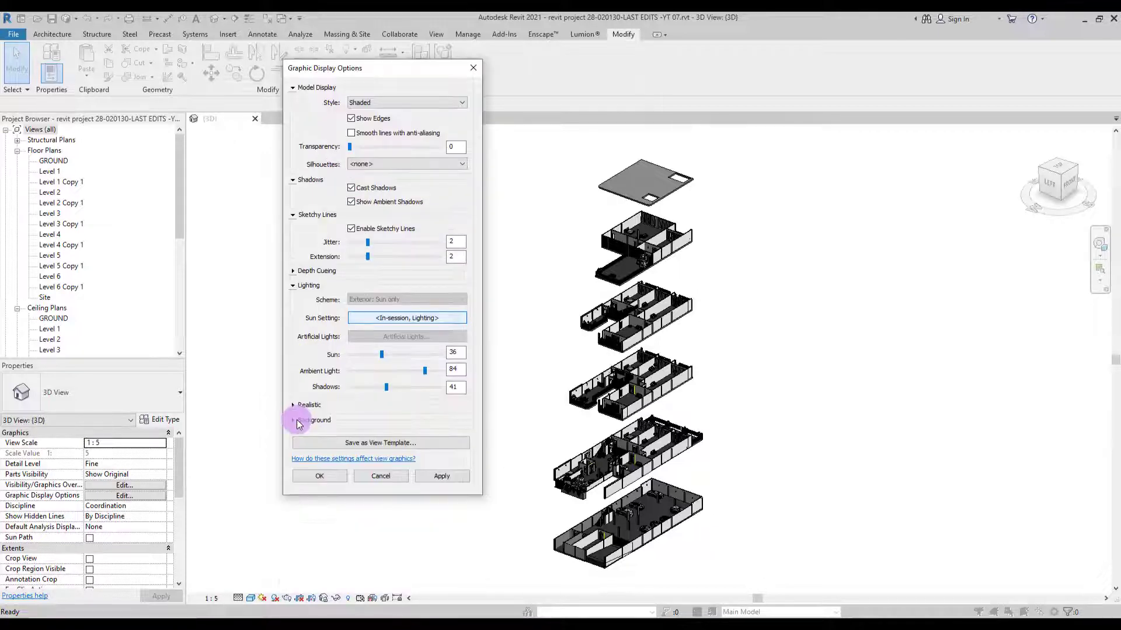
Set a gradient background with RGB 068-185-135 for the sky, horizon and ground colours, and apply the graphic display options
left_click(293, 420)
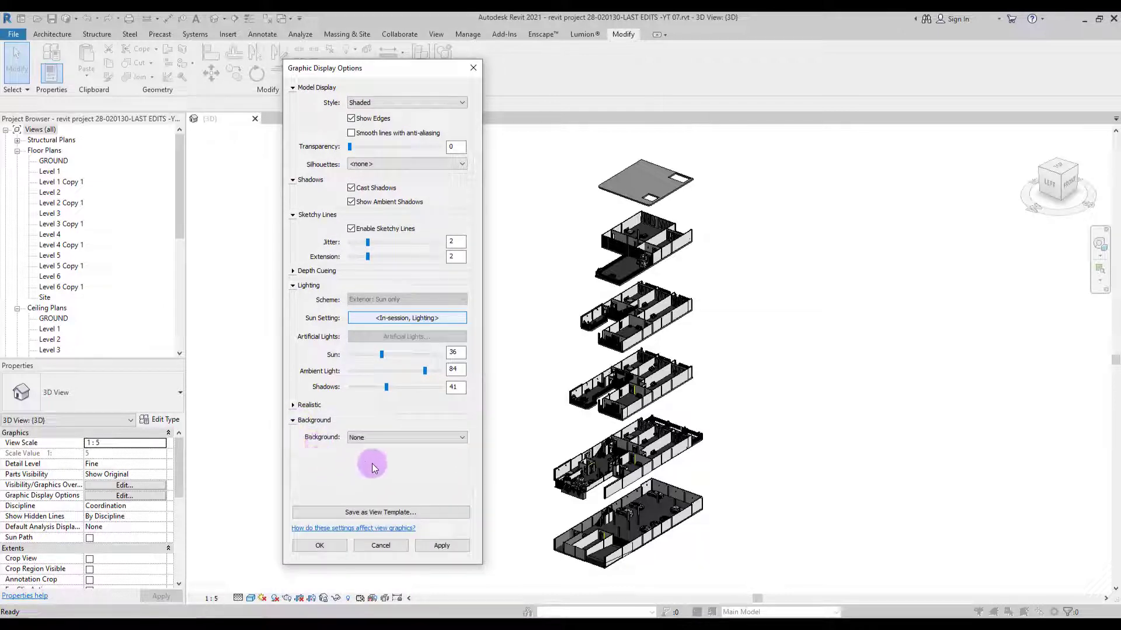
left_click(382, 438)
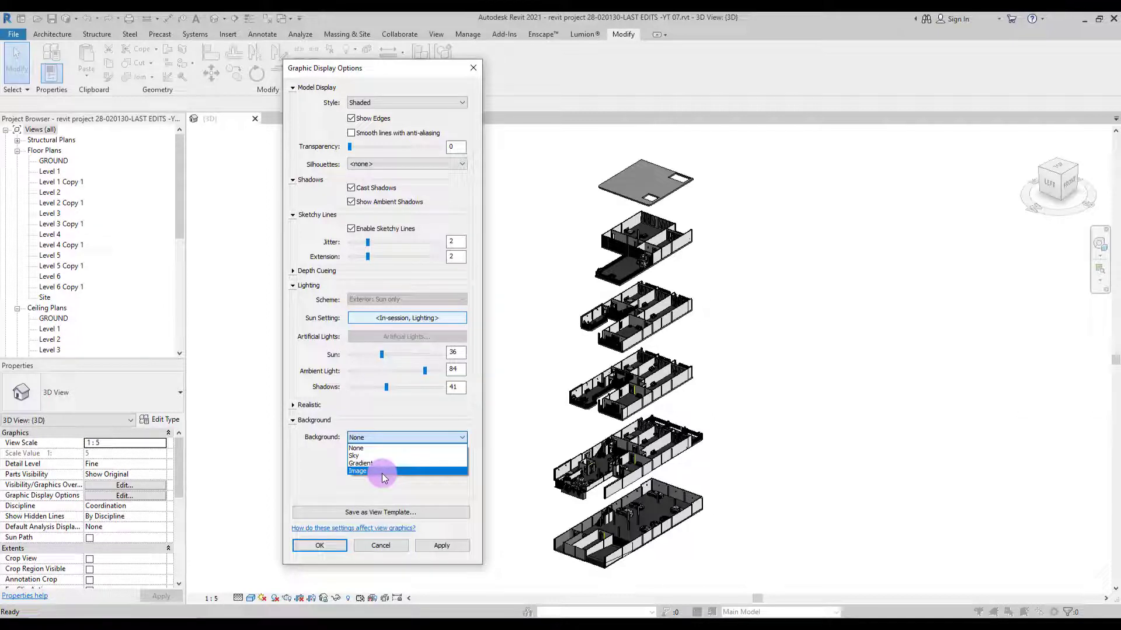
left_click(320, 488)
left_click(369, 439)
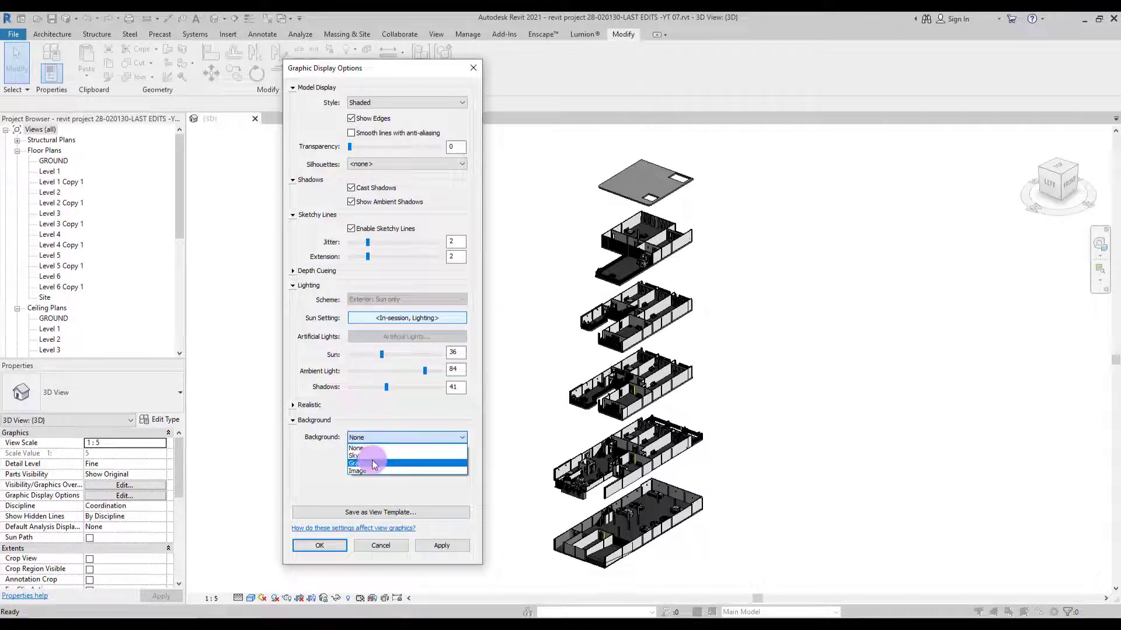
left_click(373, 462)
left_click(357, 454)
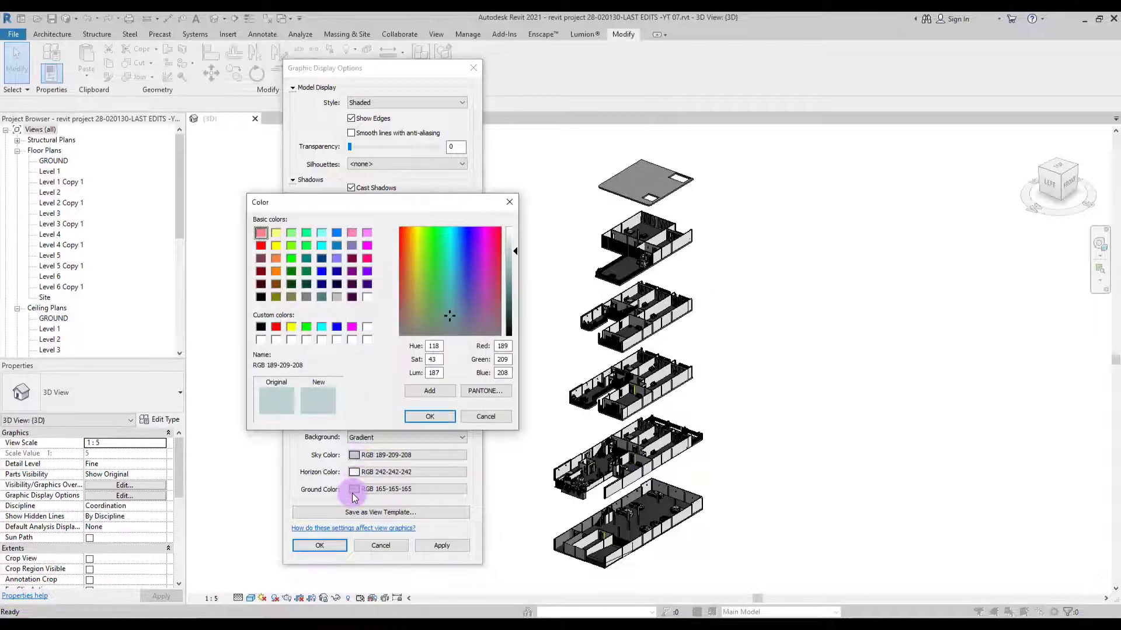
left_click(436, 545)
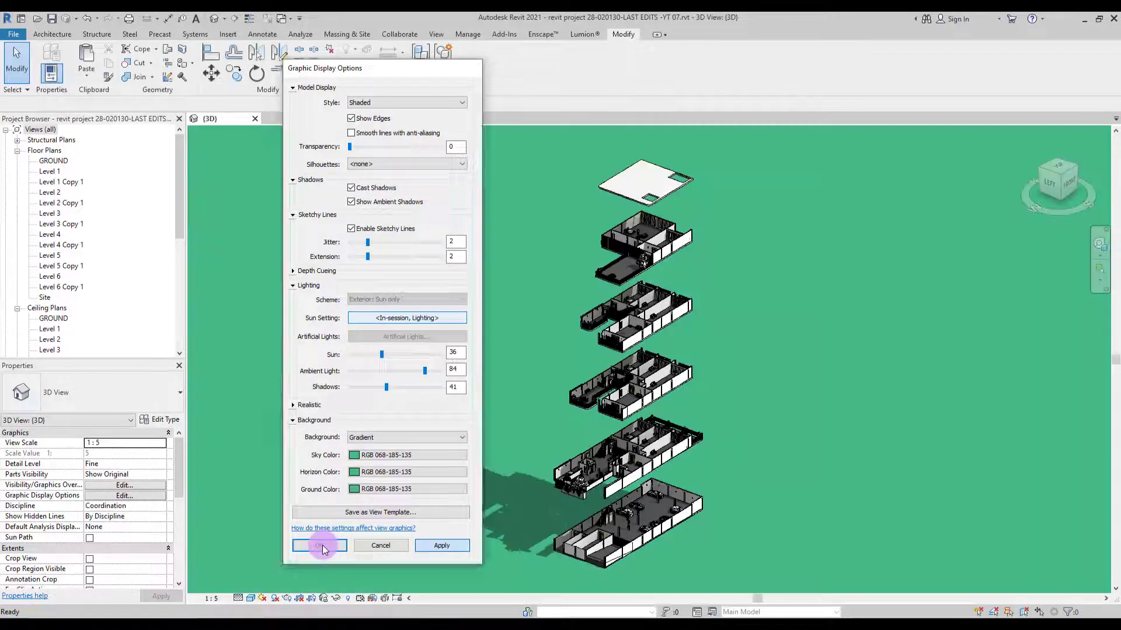
left_click(322, 545)
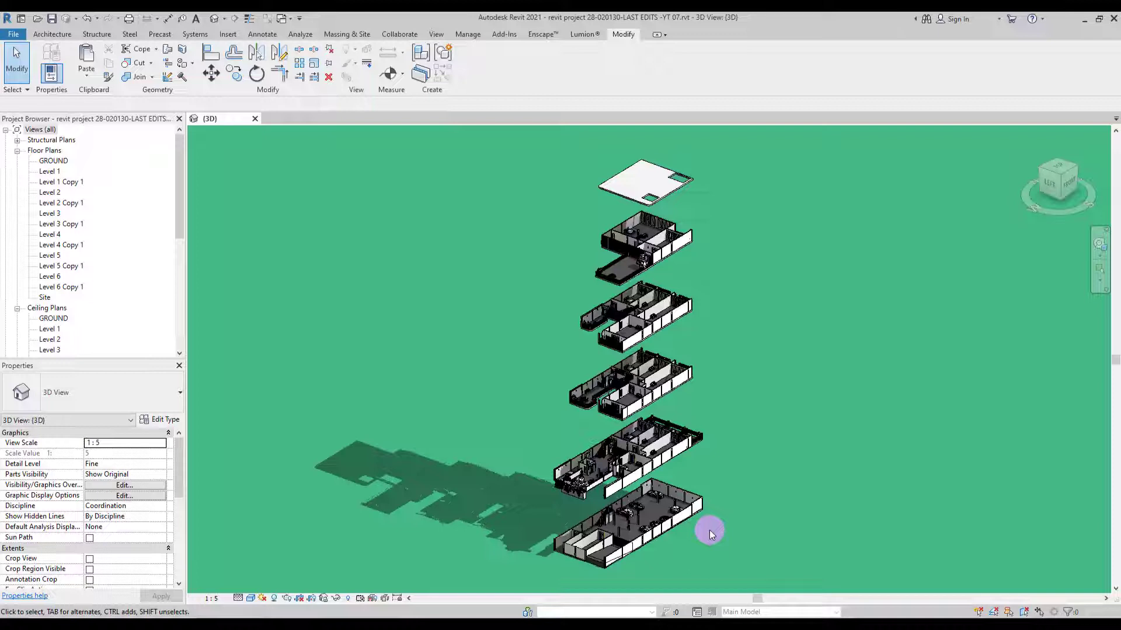
Apply a Single Day solar study with the Fall Equinox Solar Study preset in the sun settings
left_click(263, 602)
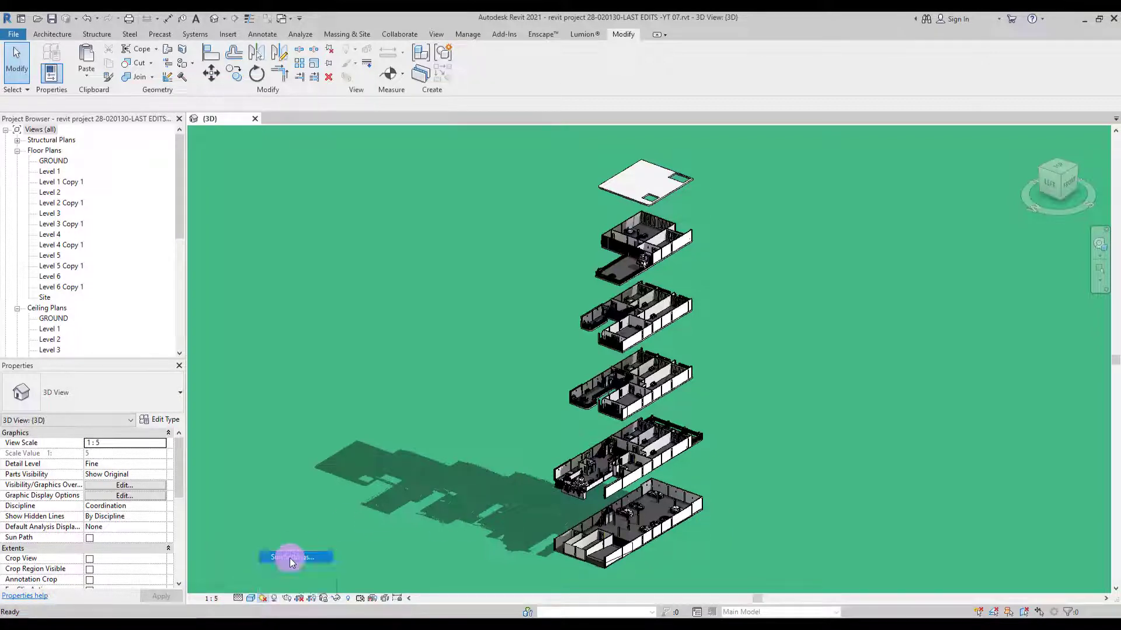
left_click(289, 557)
left_click_drag(186, 95, 319, 151)
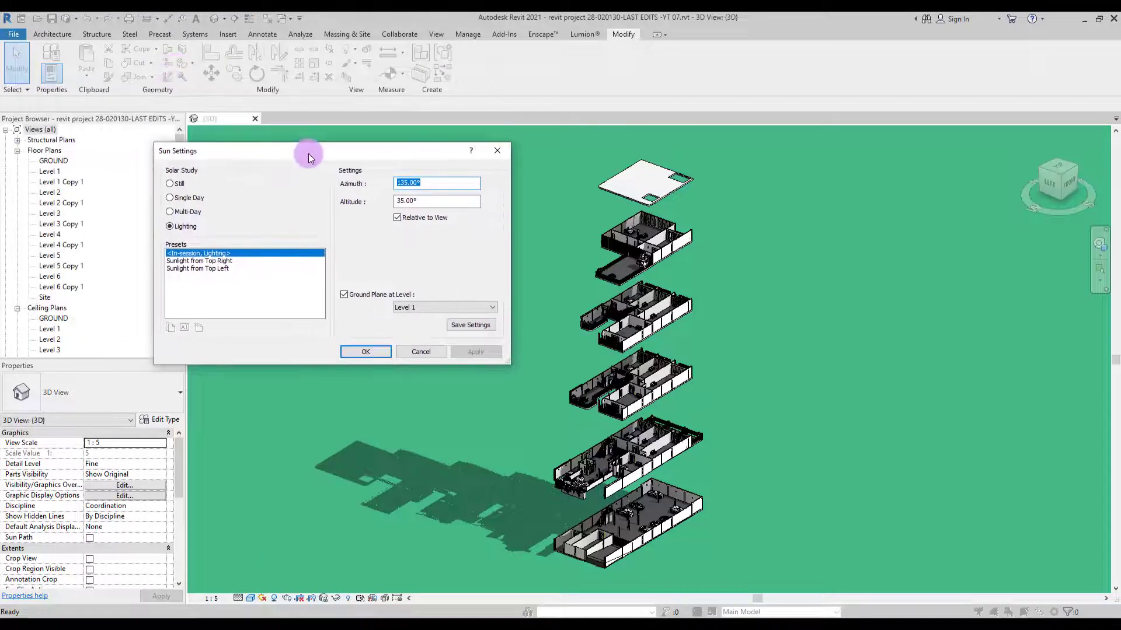
left_click(171, 183)
left_click(476, 349)
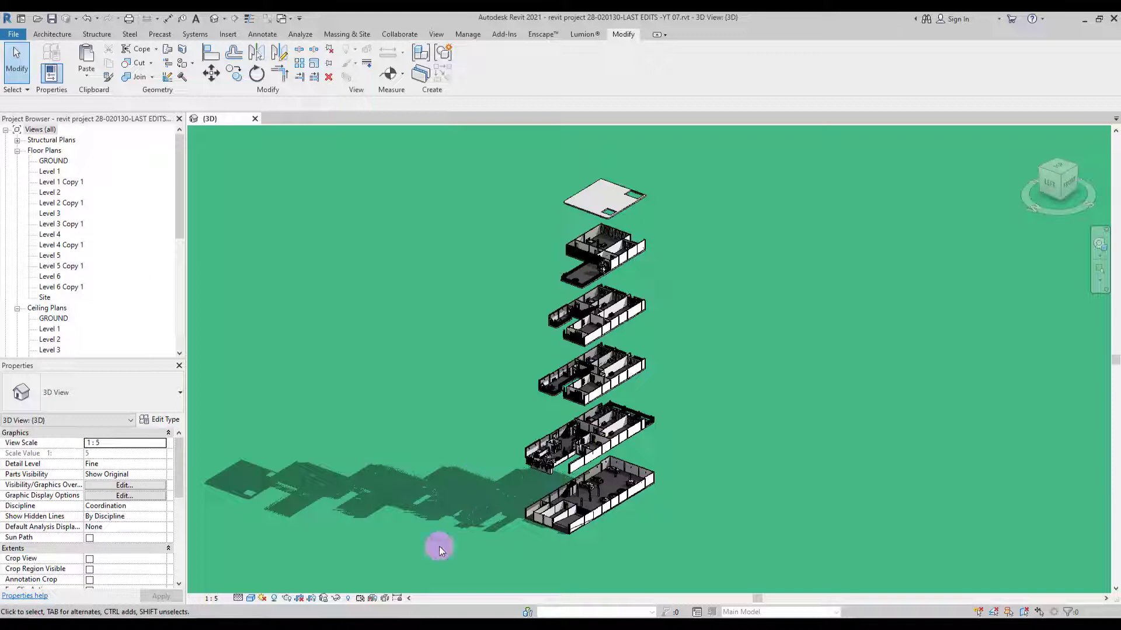
Turn off the ground plane for the Fall Equinox solar study in the sun settings
left_click(261, 599)
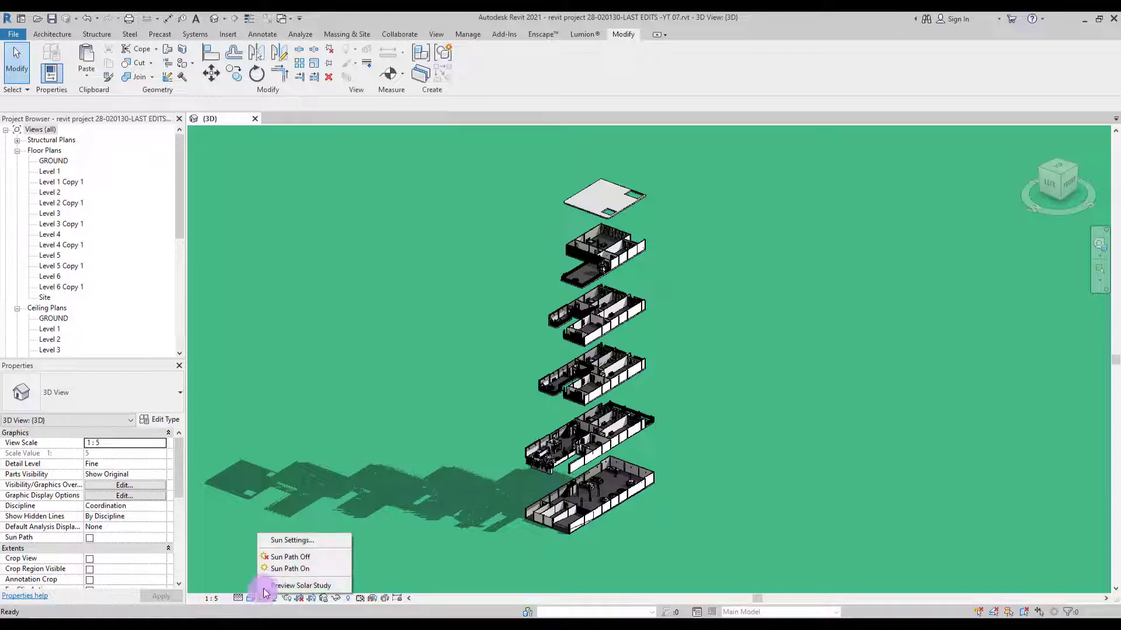
left_click(321, 540)
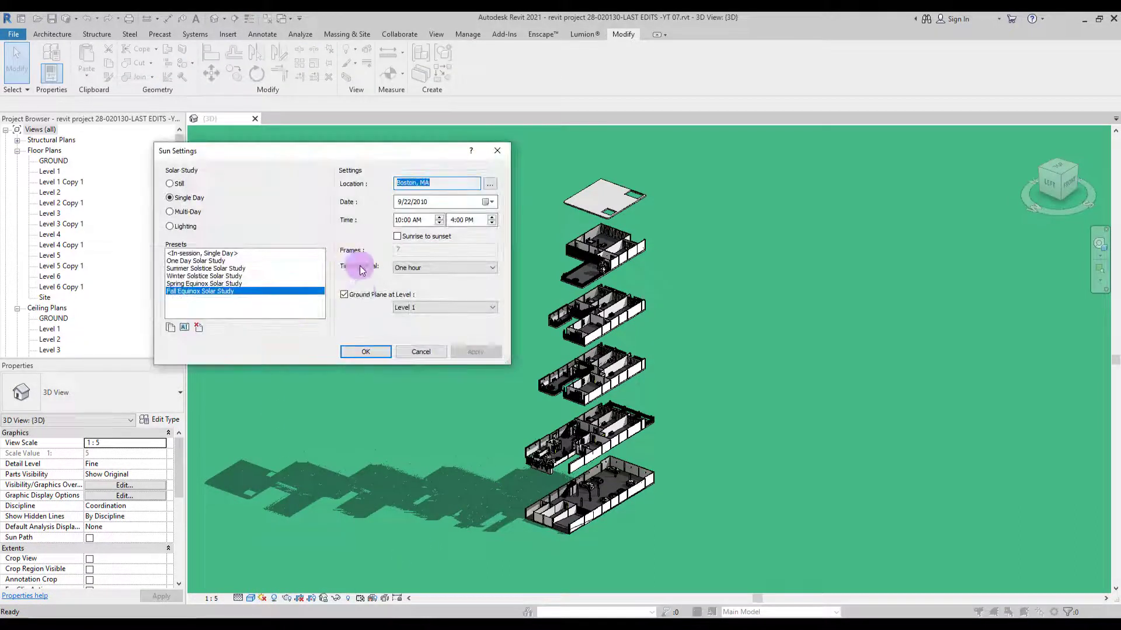
left_click(344, 295)
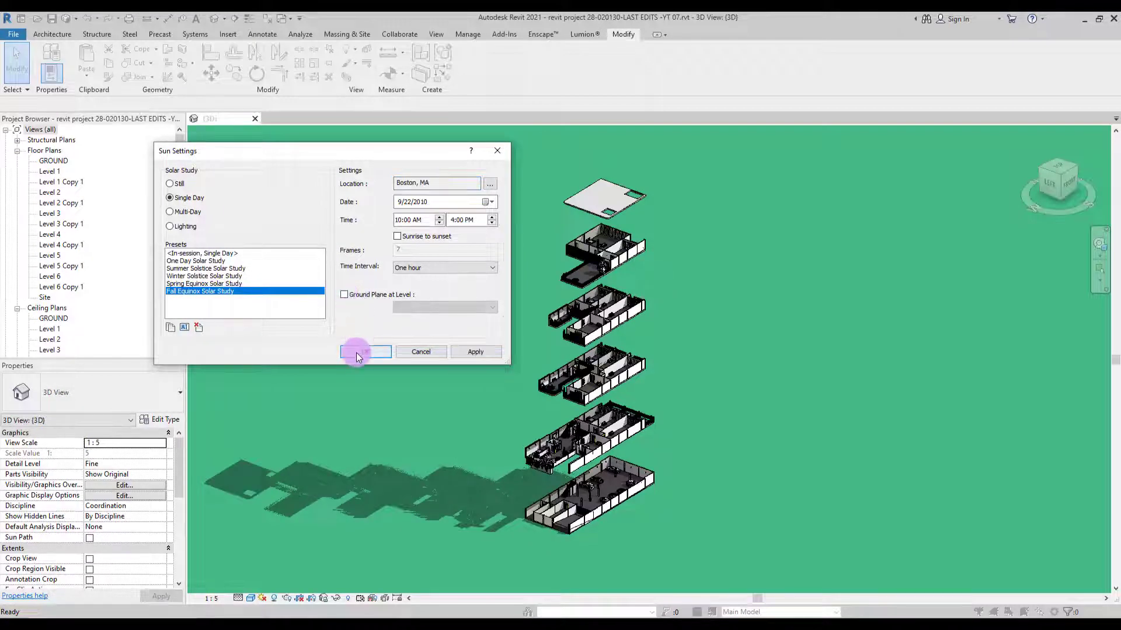
left_click(358, 352)
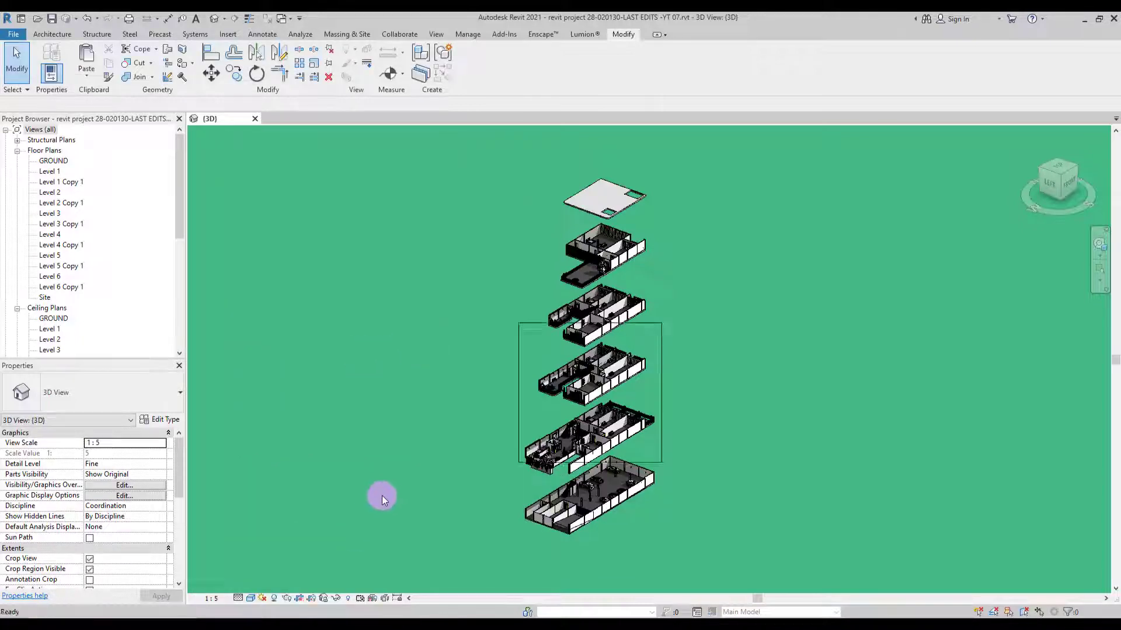
Crop the 3D view, show its crop region, and extend the region vertically to enclose all exploded storeys and the roof
left_click(313, 599)
left_click(323, 598)
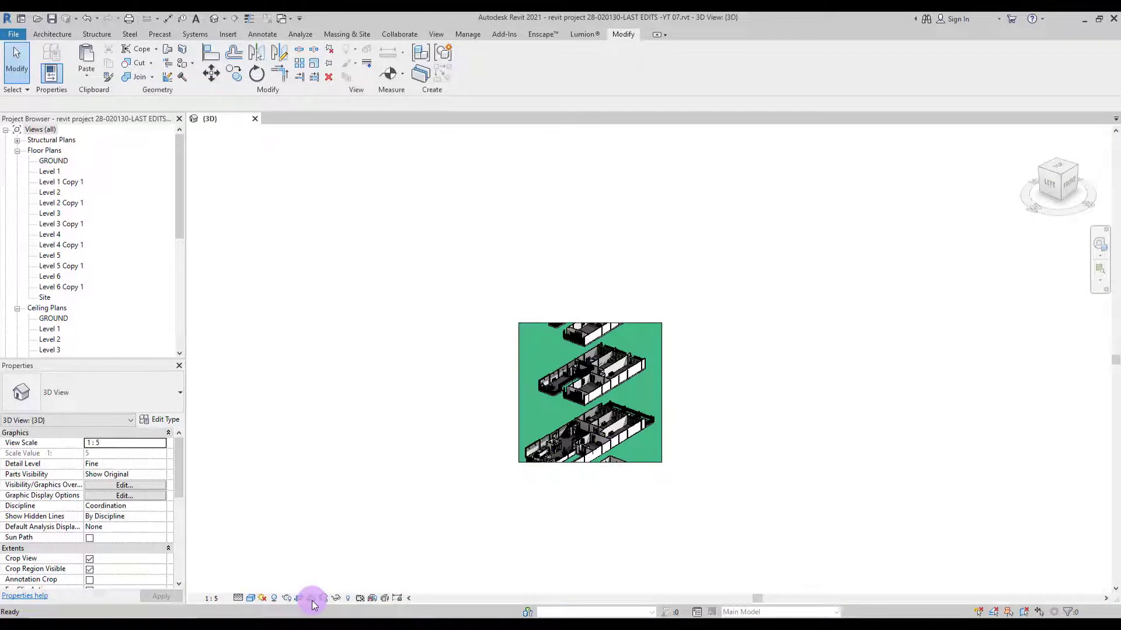
left_click(518, 409)
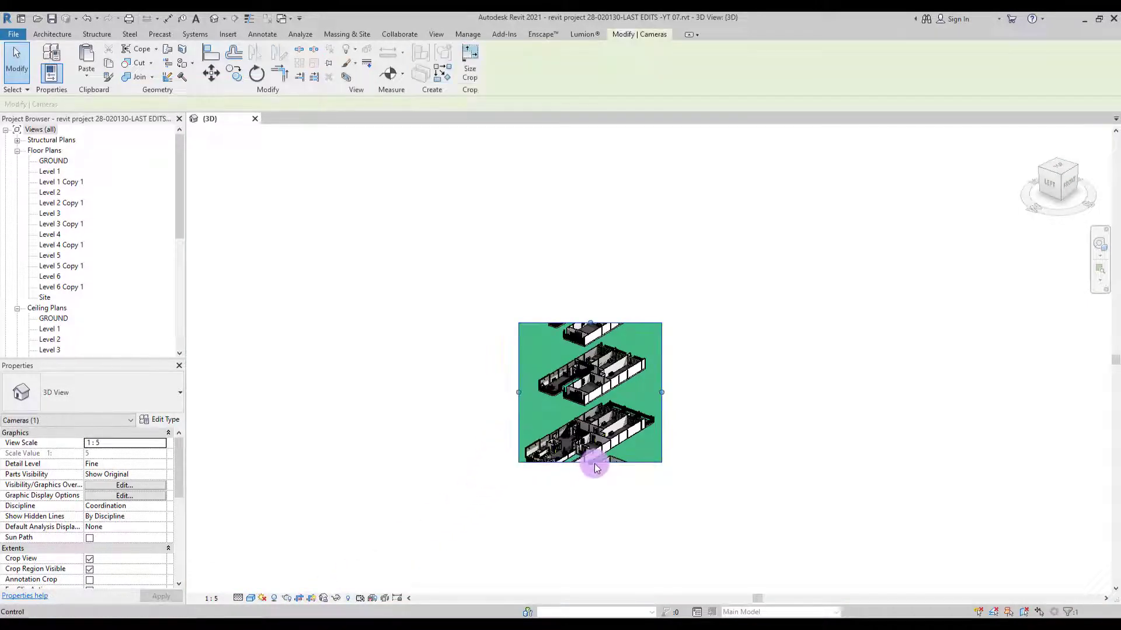
left_click_drag(591, 462, 594, 545)
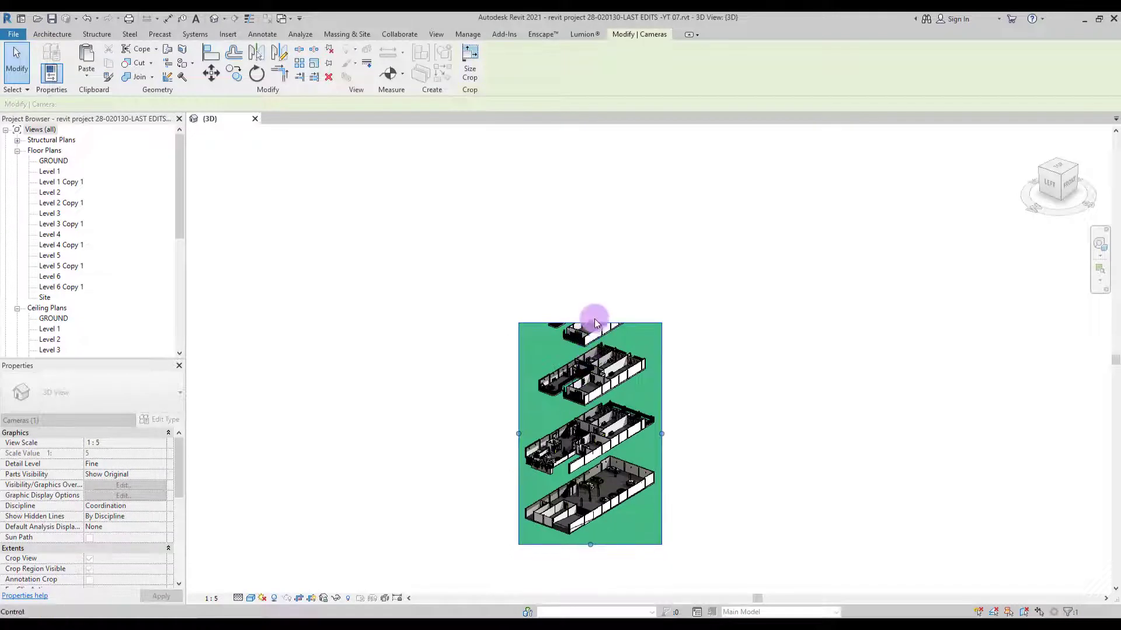
left_click_drag(591, 322, 595, 139)
left_click(946, 572)
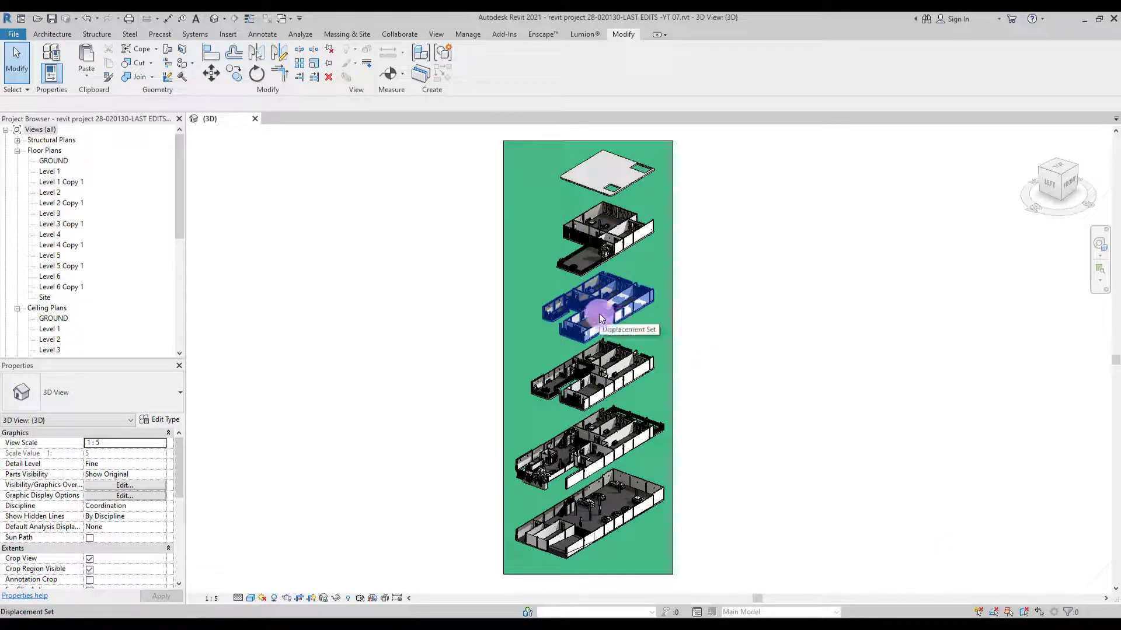
Select all expanded model categories in the view's visibility/graphic overrides and override their projection lines with white
left_click(438, 36)
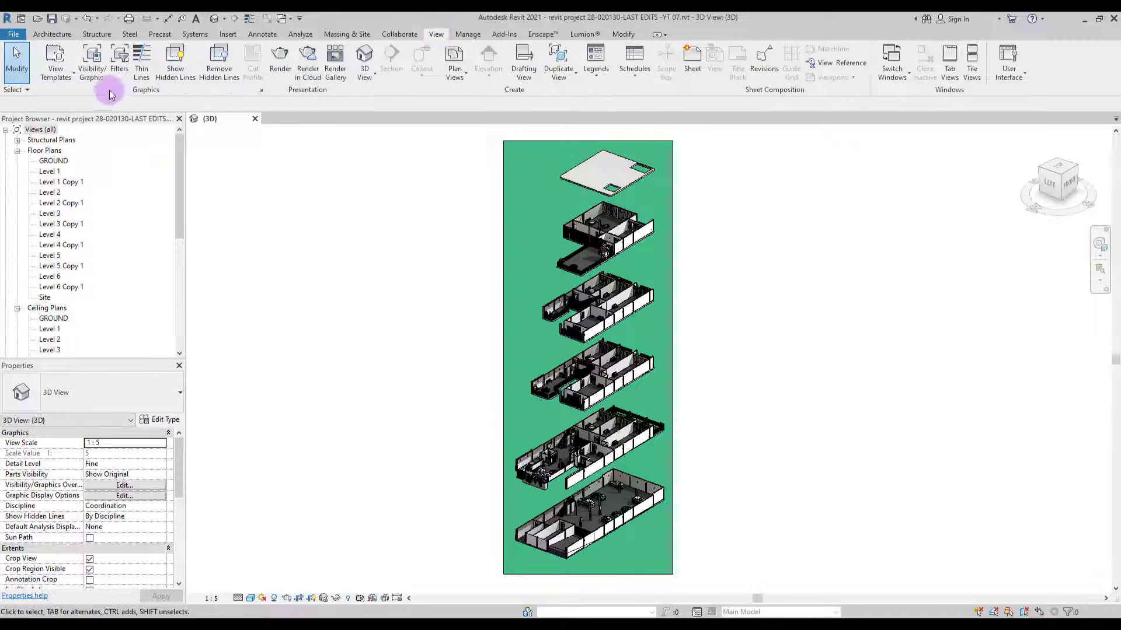
left_click(92, 59)
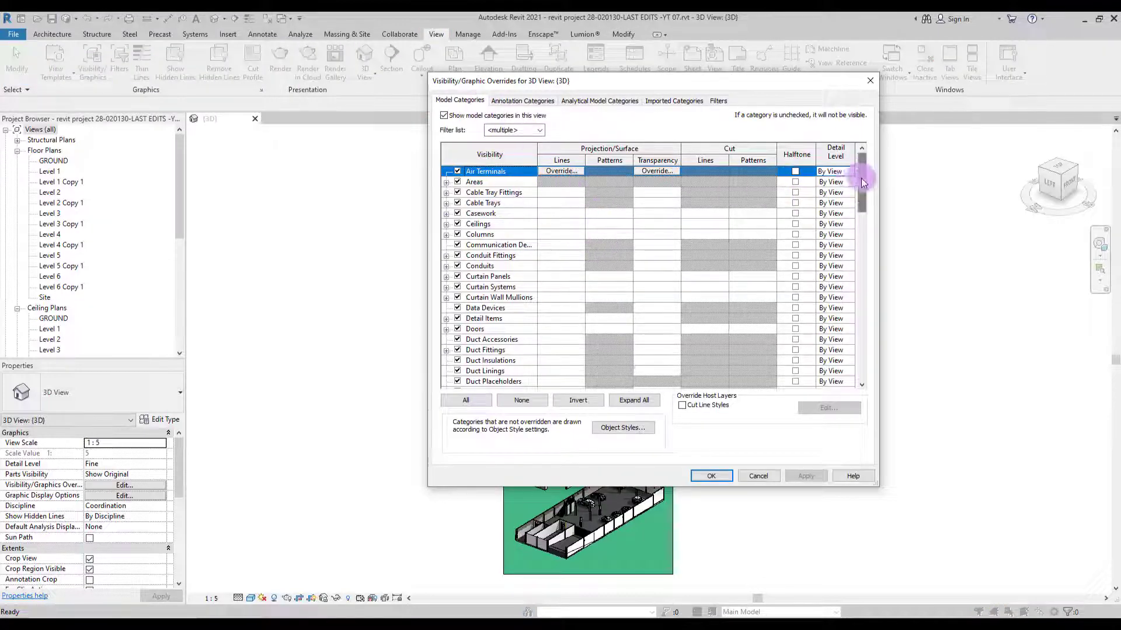
left_click_drag(862, 171, 868, 320)
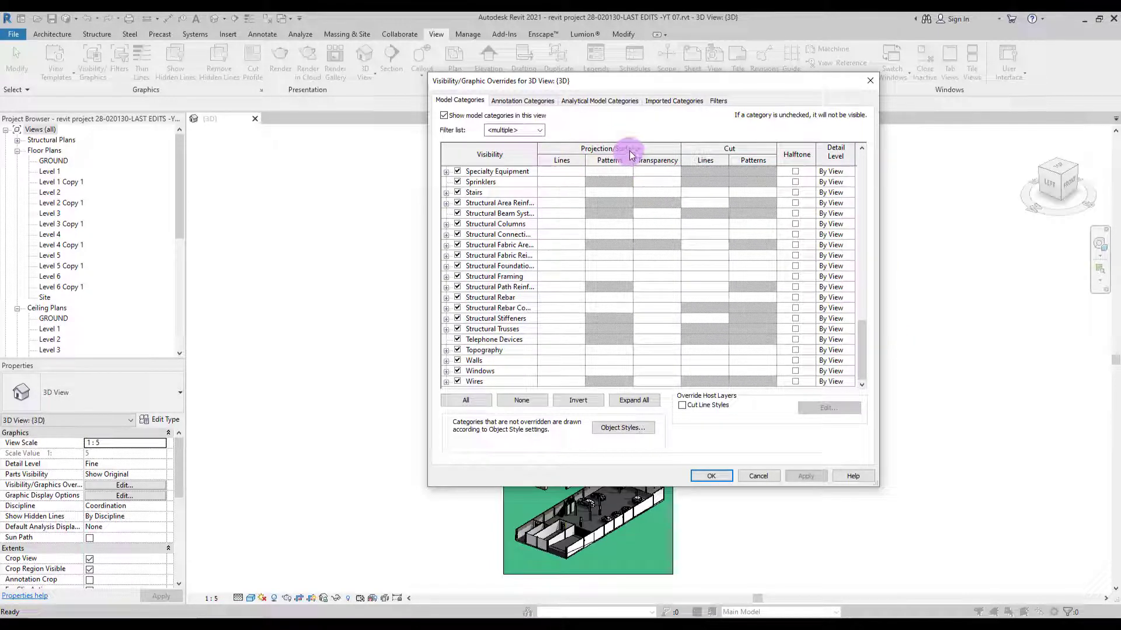
left_click(736, 152)
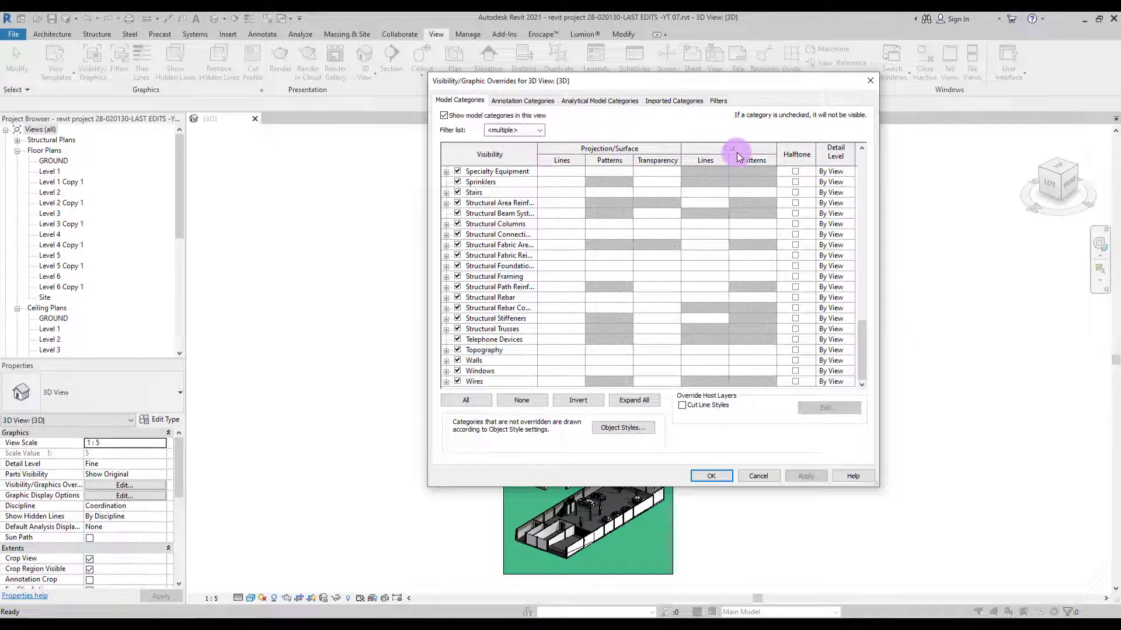
left_click(625, 402)
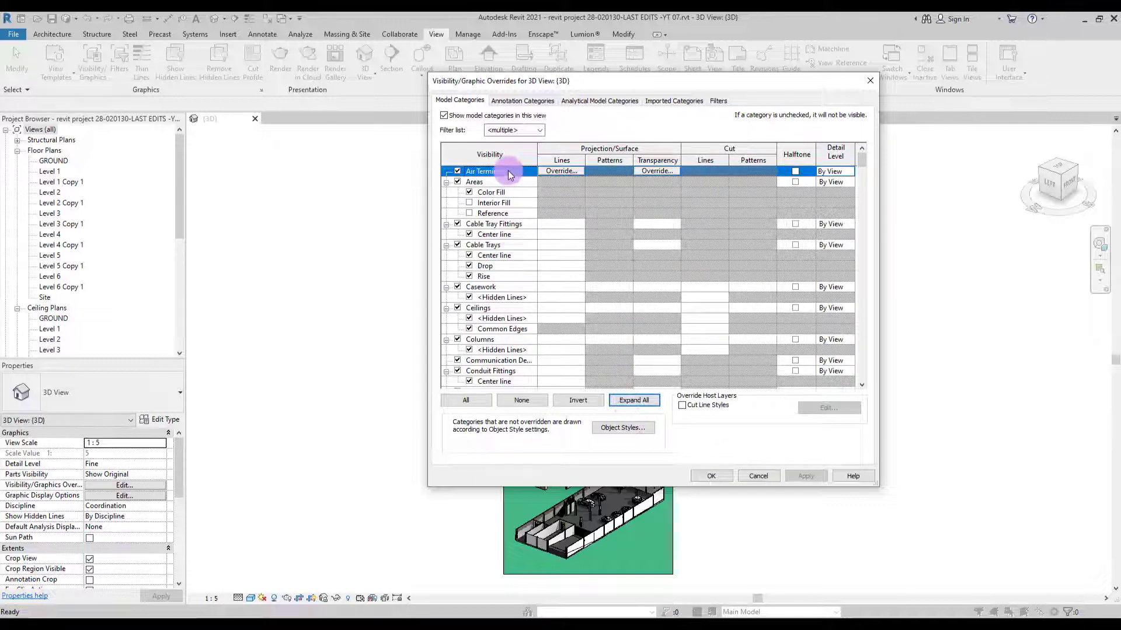
left_click_drag(862, 160, 866, 380)
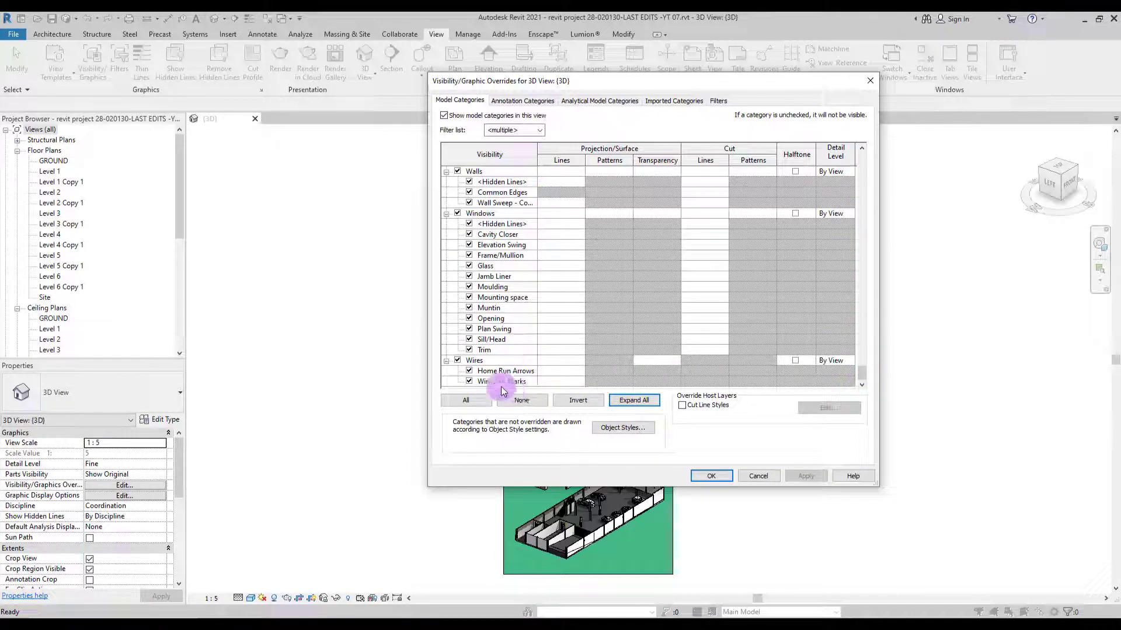
left_click(501, 383, "shift")
scroll(553, 216, "up", 12)
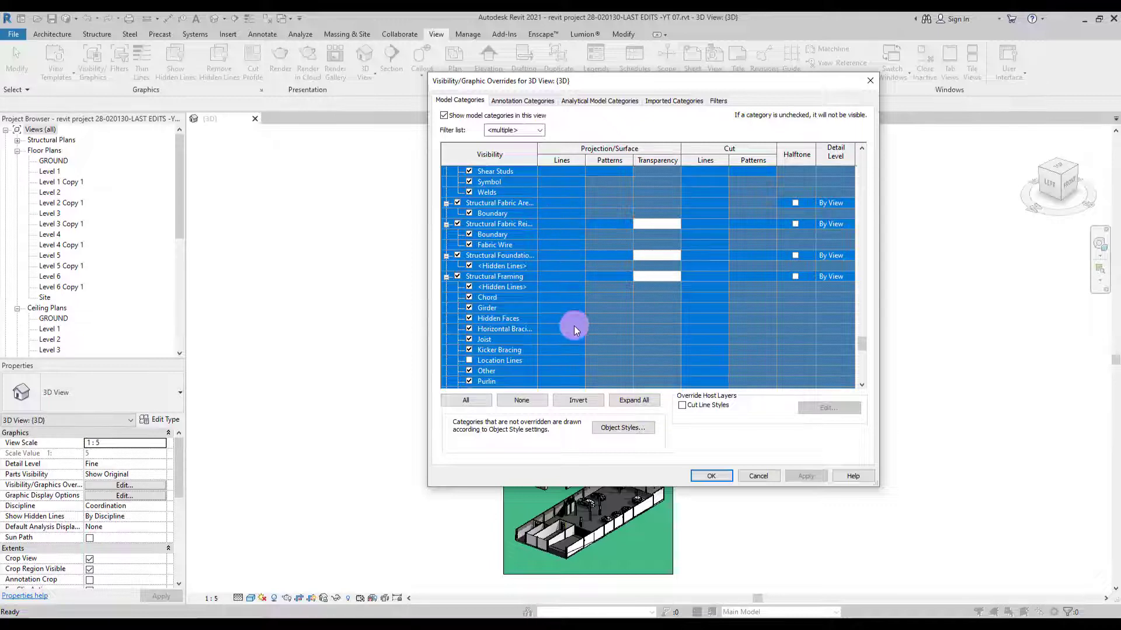
left_click(579, 254)
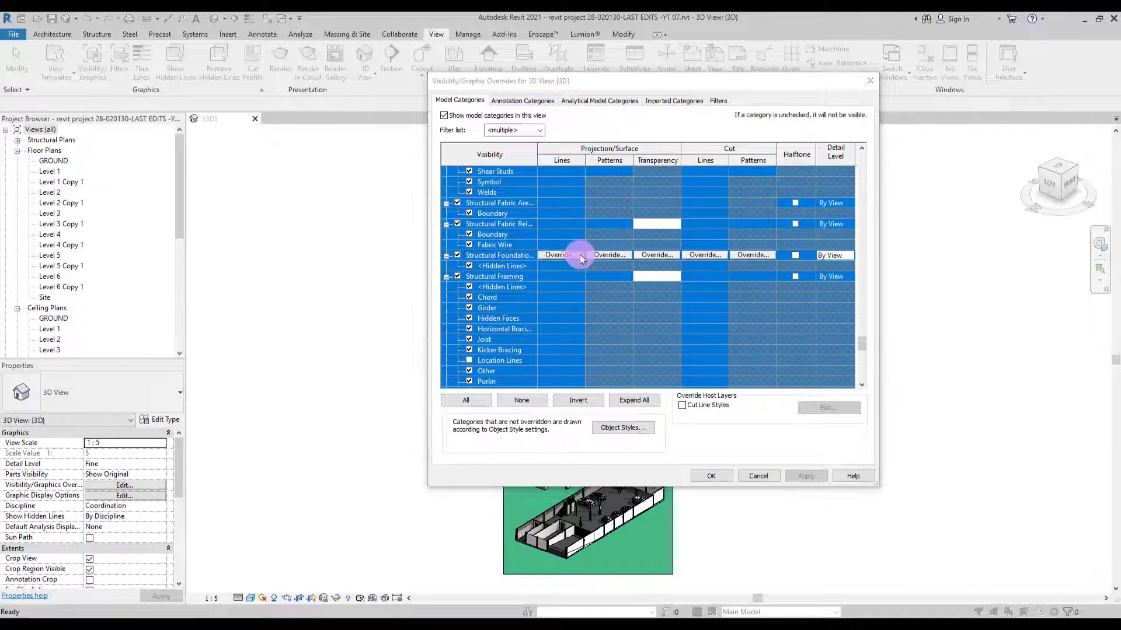
left_click(580, 255)
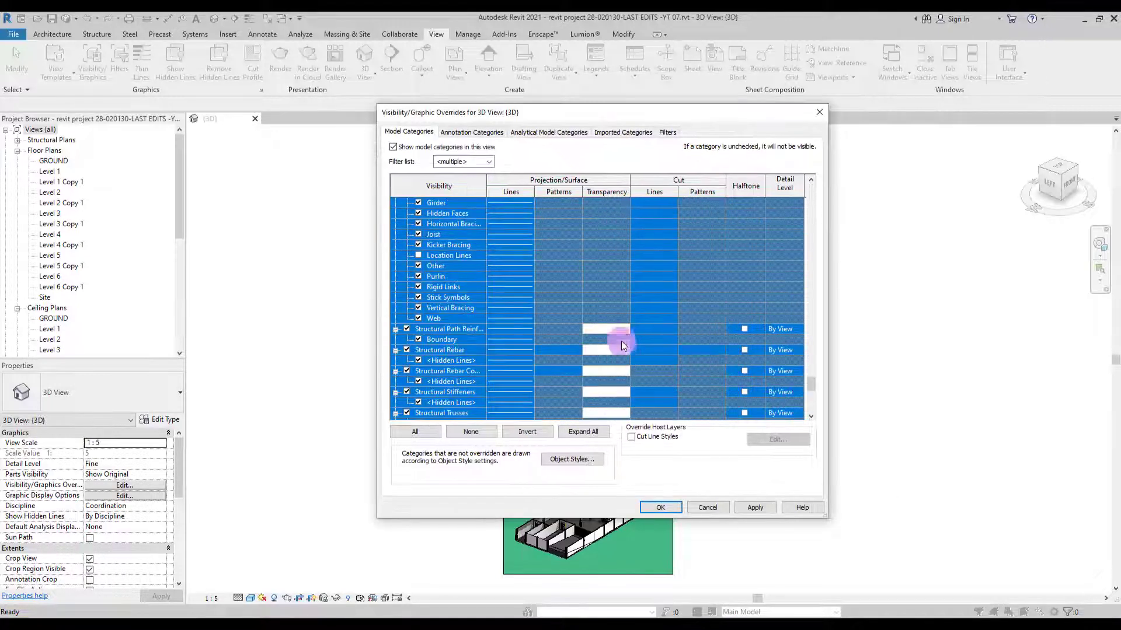
Set the surface transparency of all selected model categories to 35
left_click(624, 328)
left_click(625, 331)
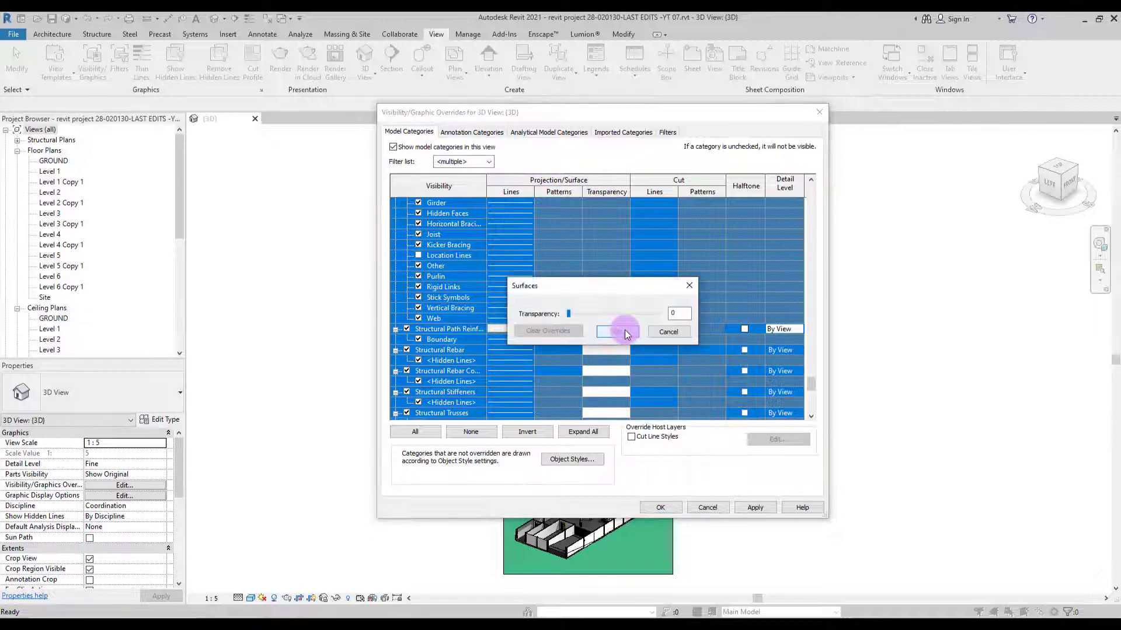
left_click_drag(576, 317, 587, 314)
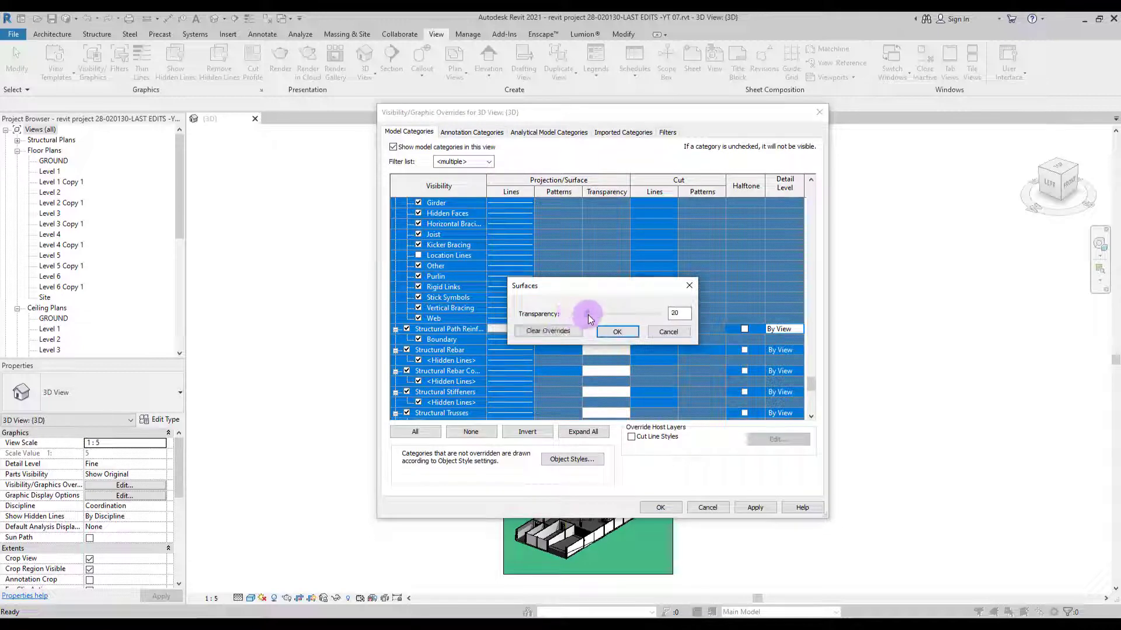
left_click(619, 331)
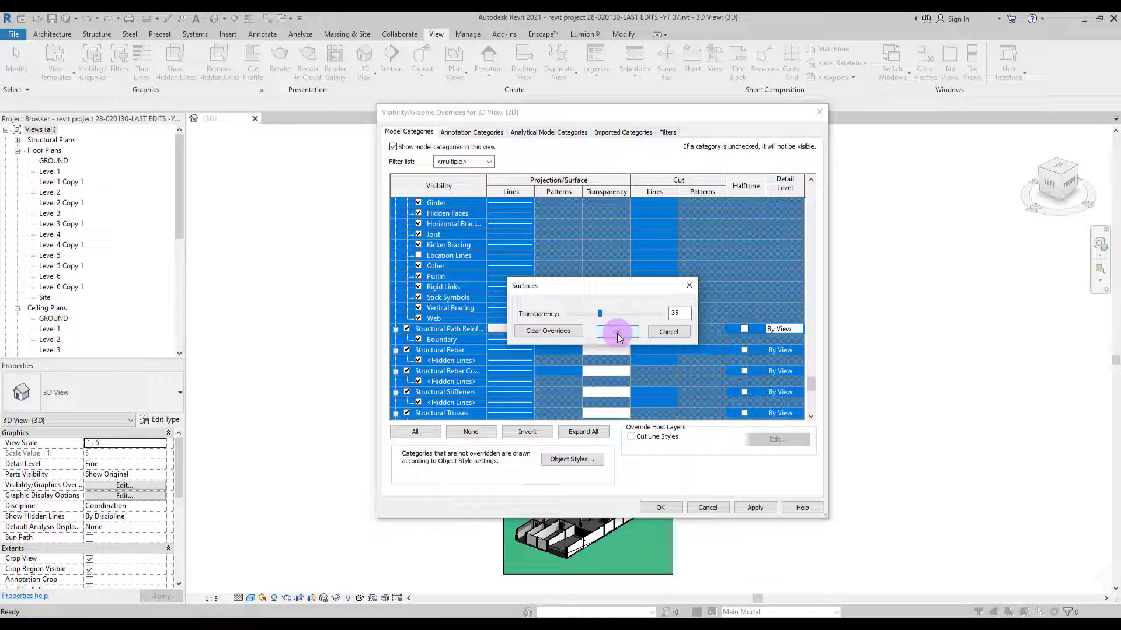
left_click(617, 334)
Override the cut lines of the selected model categories with the Solid pattern in orange
left_click(654, 202)
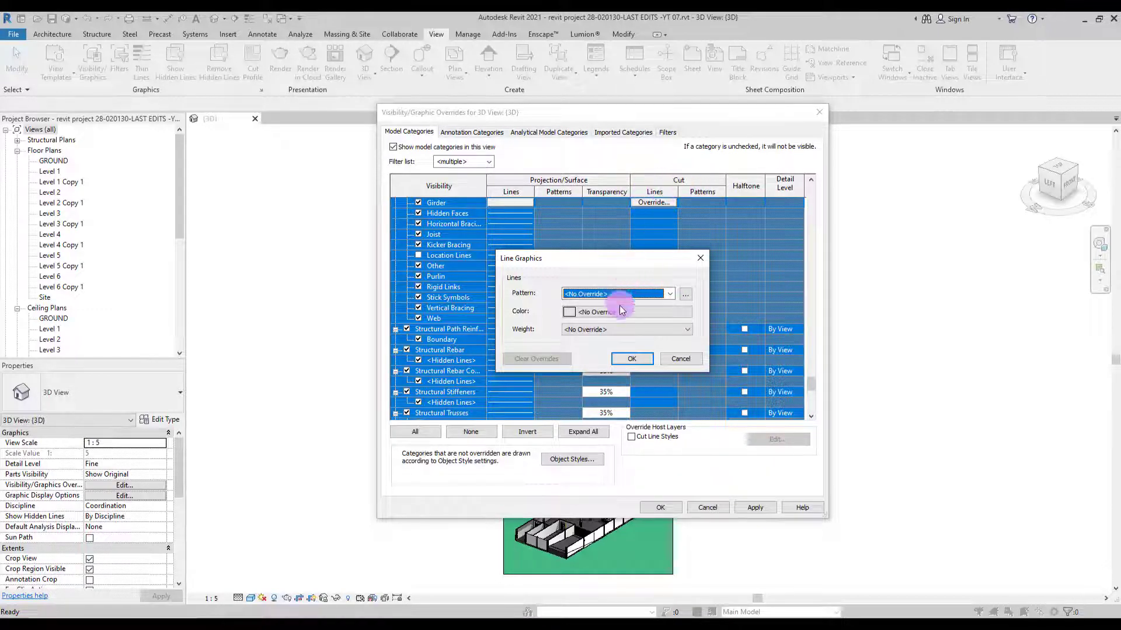
left_click(669, 293)
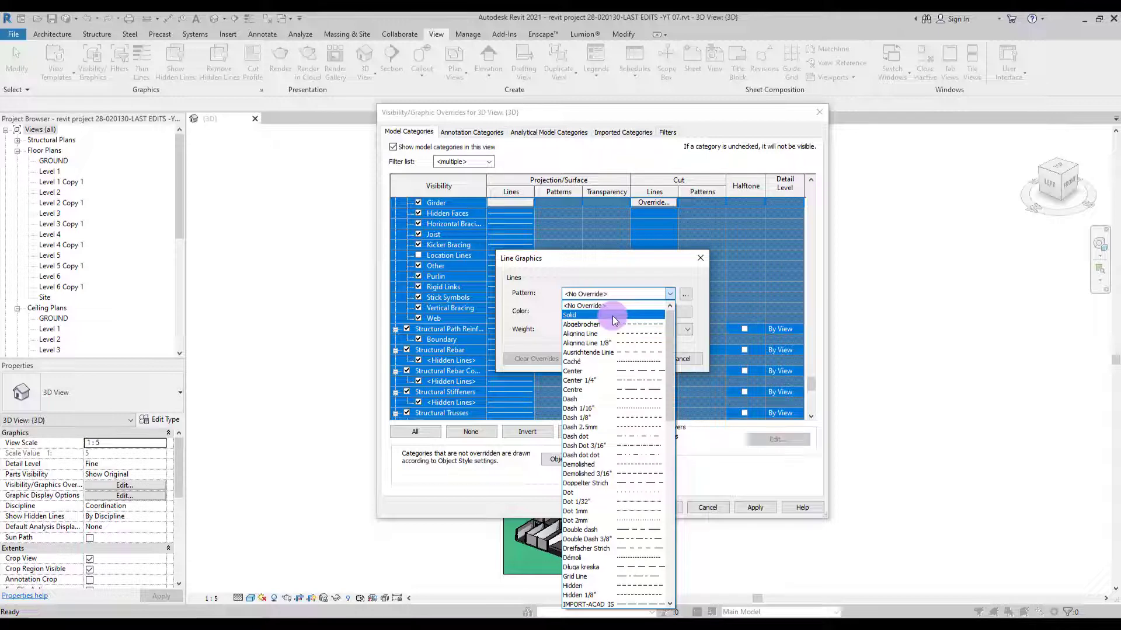
left_click(612, 316)
left_click(572, 313)
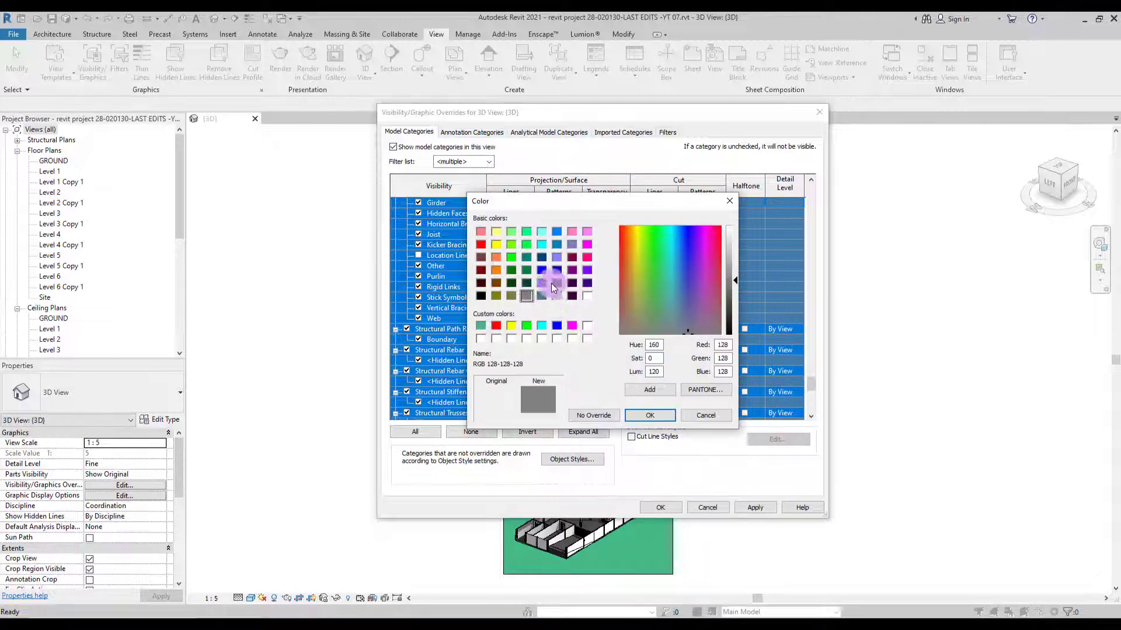
left_click(542, 269)
left_click(496, 257)
left_click(511, 244)
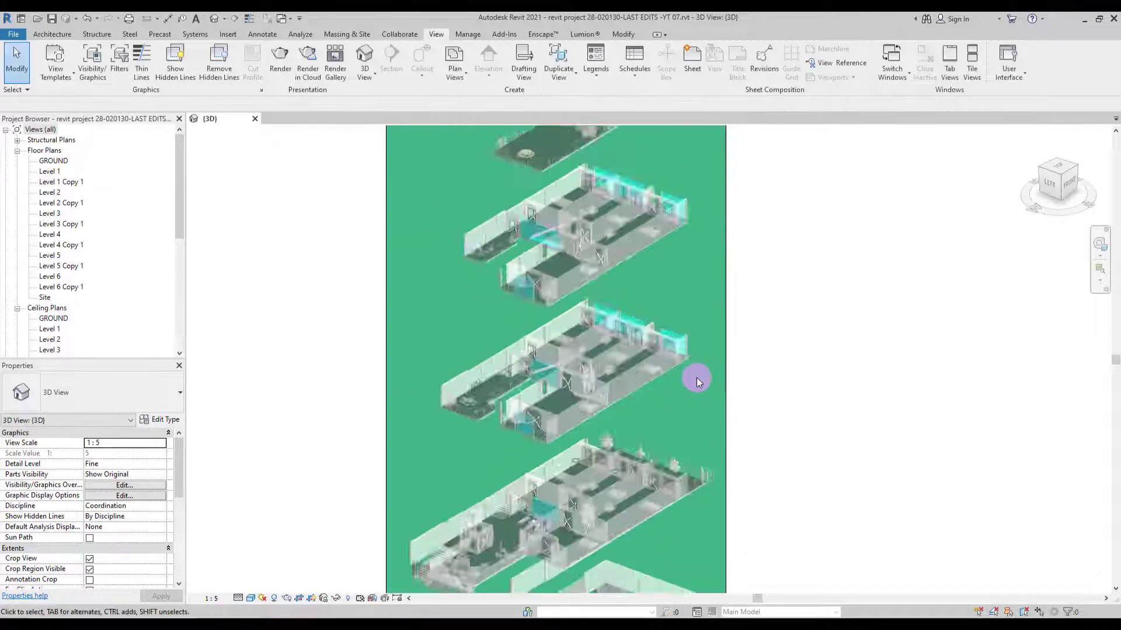
Expand all model categories to revise their visibility/graphic overrides, and set the view scale to 1:1
scroll(696, 377, "down", 2)
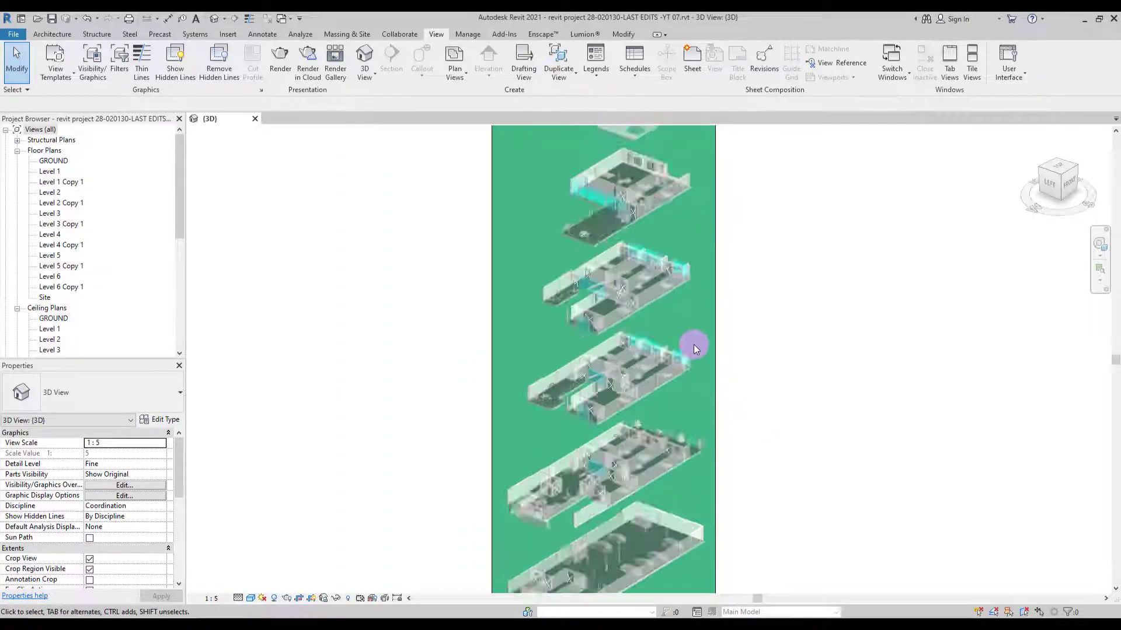
key("v")
key("g")
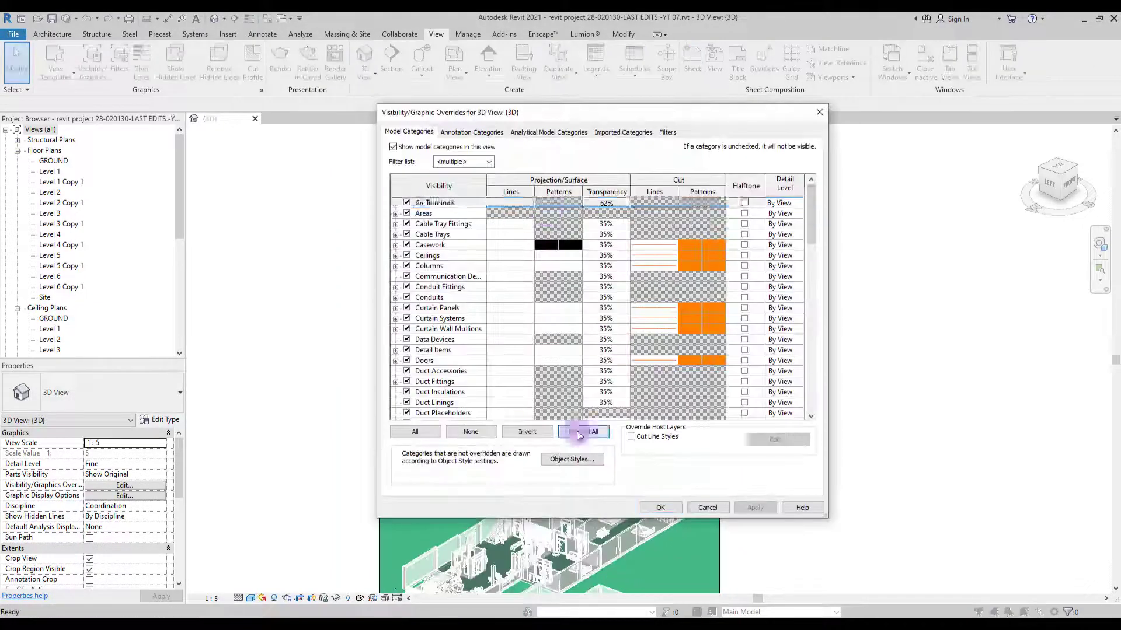
left_click(582, 431)
left_click_drag(811, 193, 817, 421)
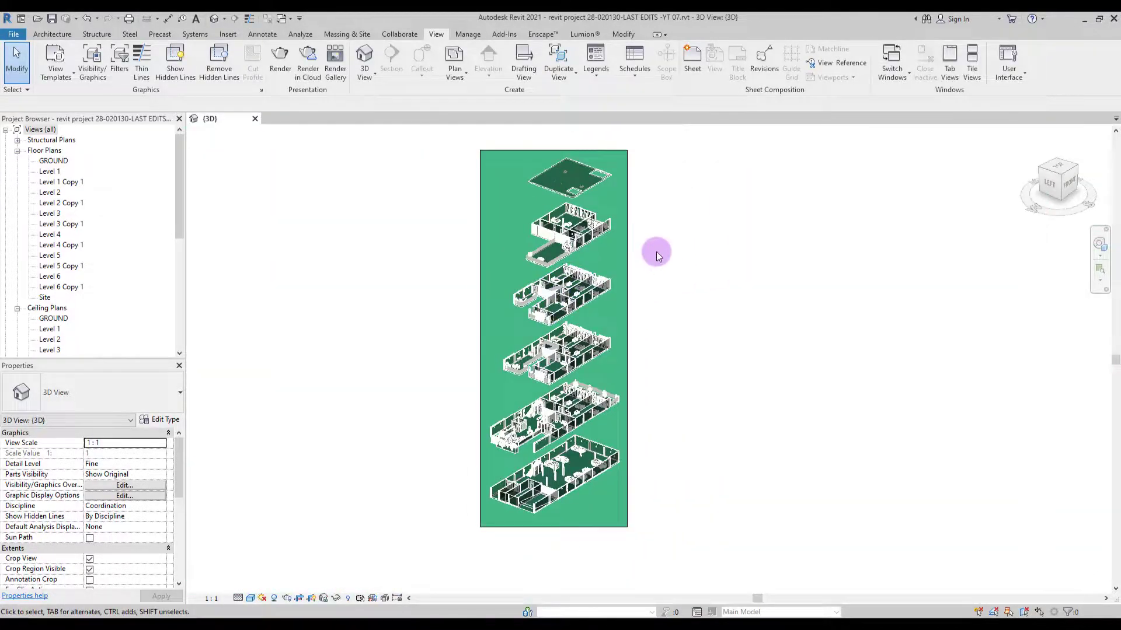
middle_click_drag(656, 252, 654, 260)
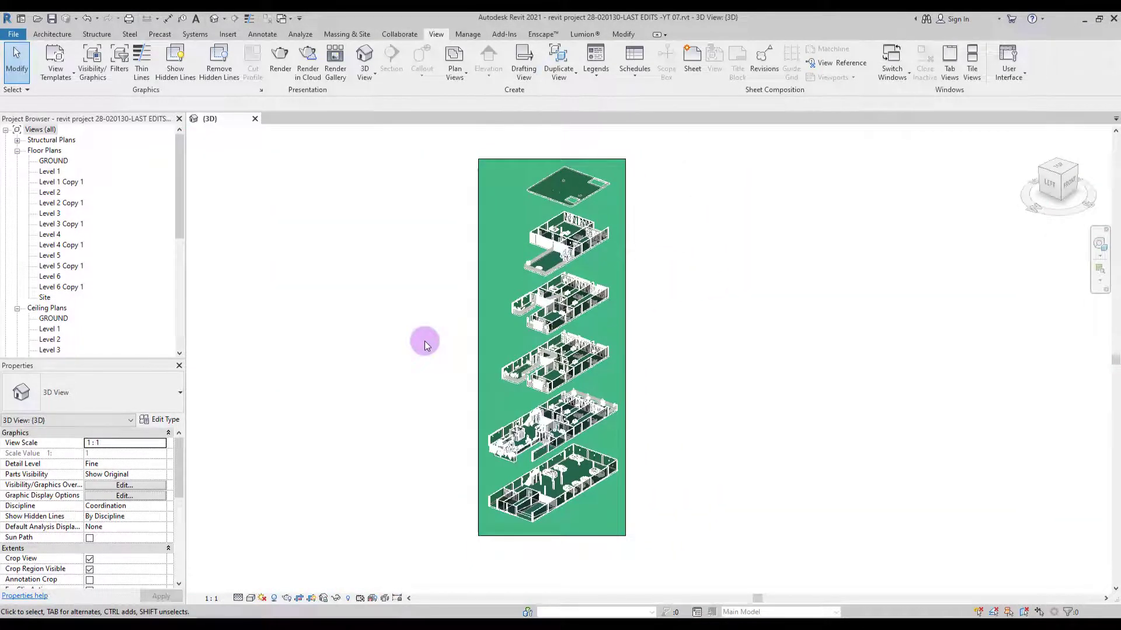
Start Enscape for the exploded 3D view and open its visual settings beside the rendered model
left_click(543, 34)
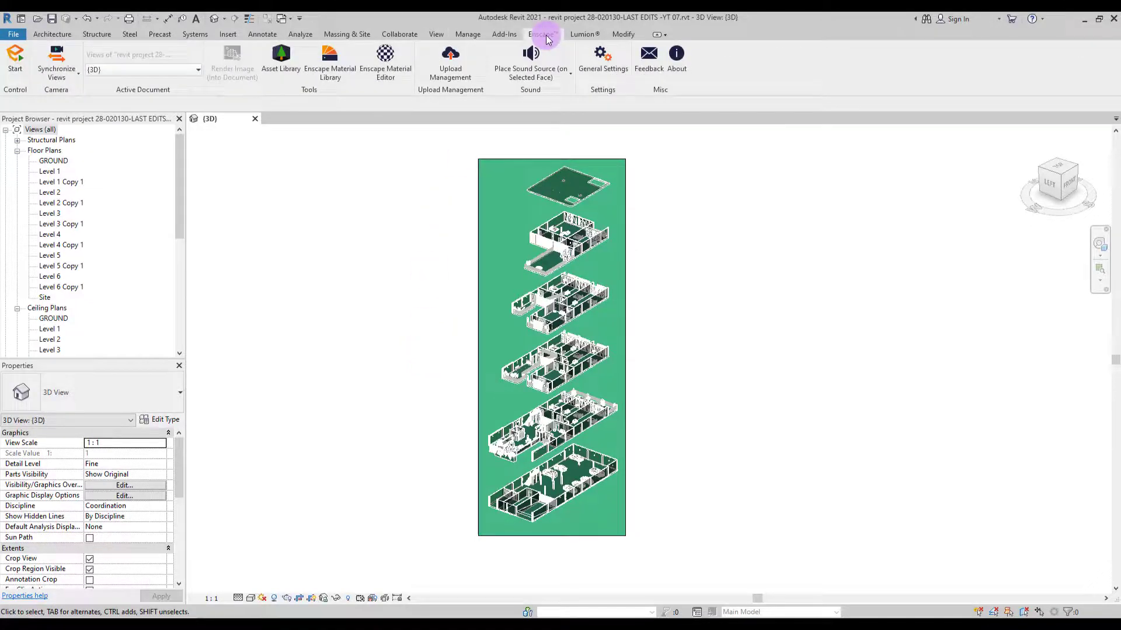
left_click(15, 56)
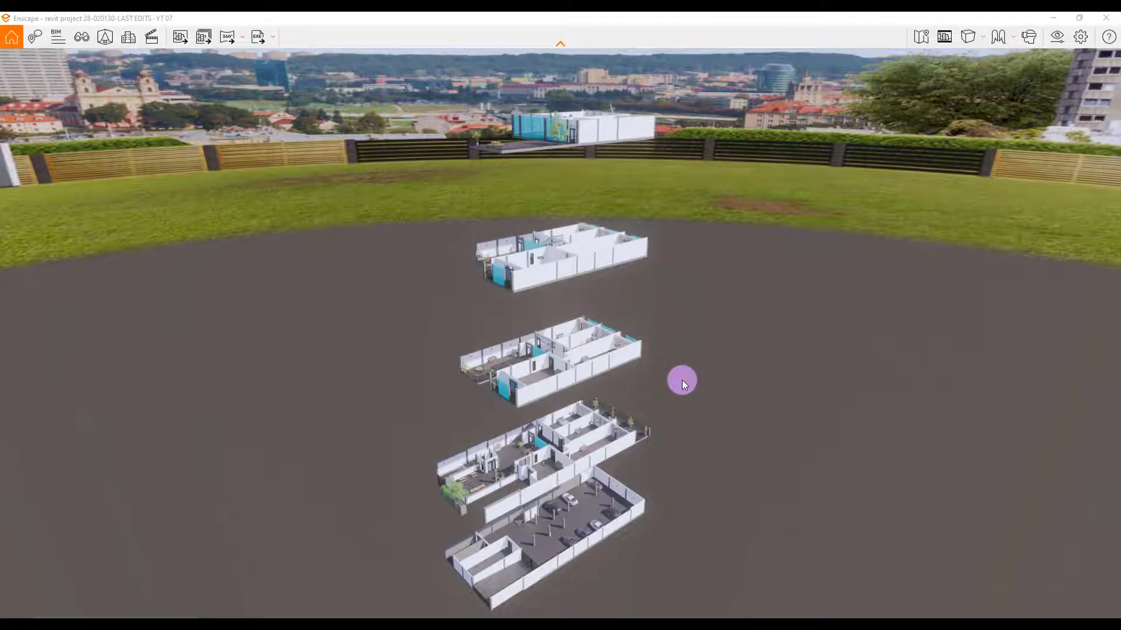
left_click(1055, 38)
left_click_drag(513, 94, 851, 72)
Set the rendering style mode to Polystyrol and enable the white background for the sky
left_click(843, 159)
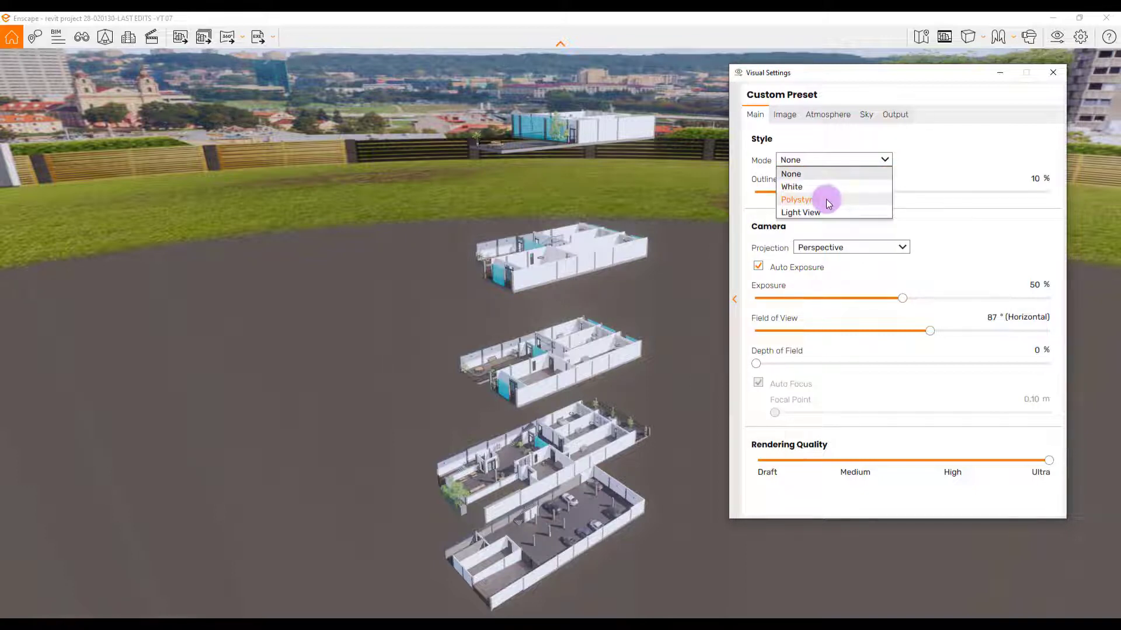
left_click(825, 199)
left_click(866, 114)
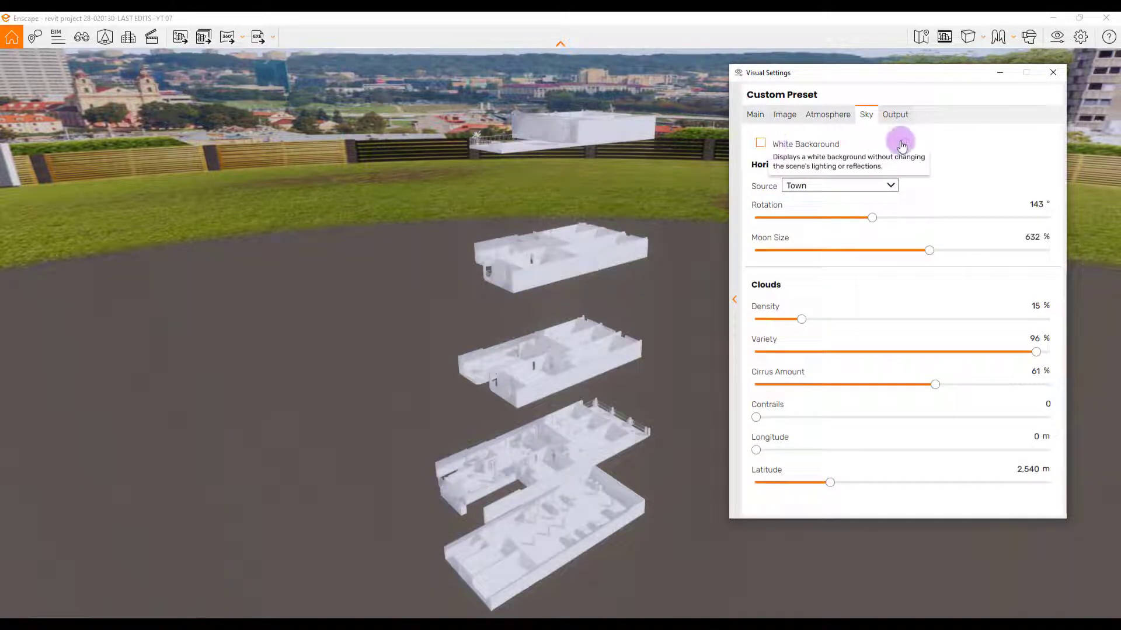
left_click(778, 144)
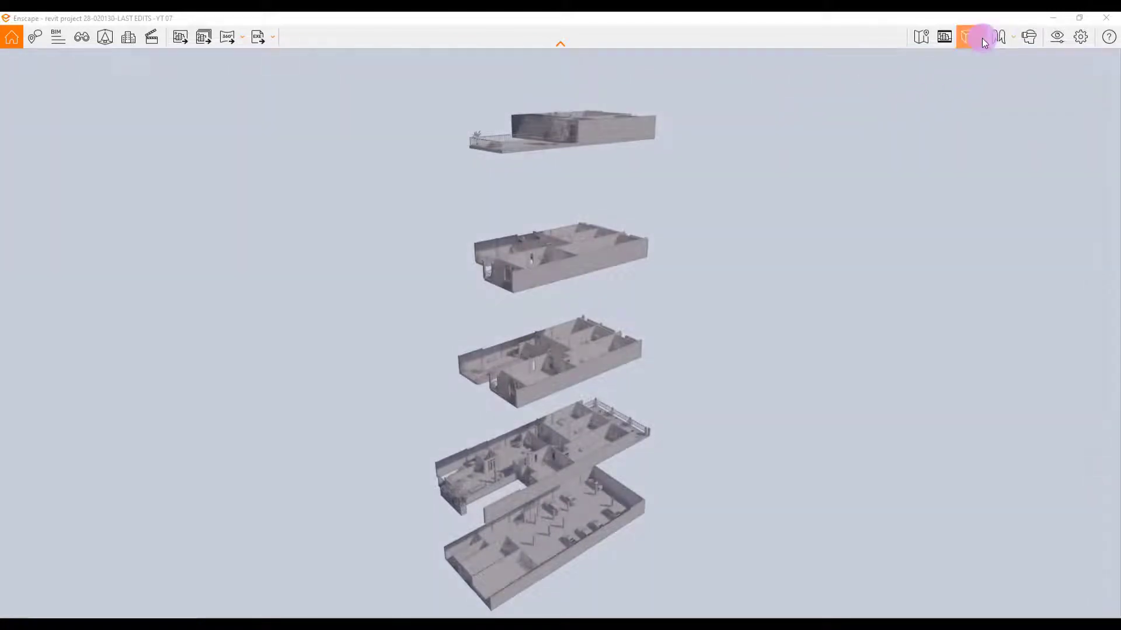
Switch the camera to orthographic projection and orbit to an elevated corner view of the whole exploded building
left_click(983, 40)
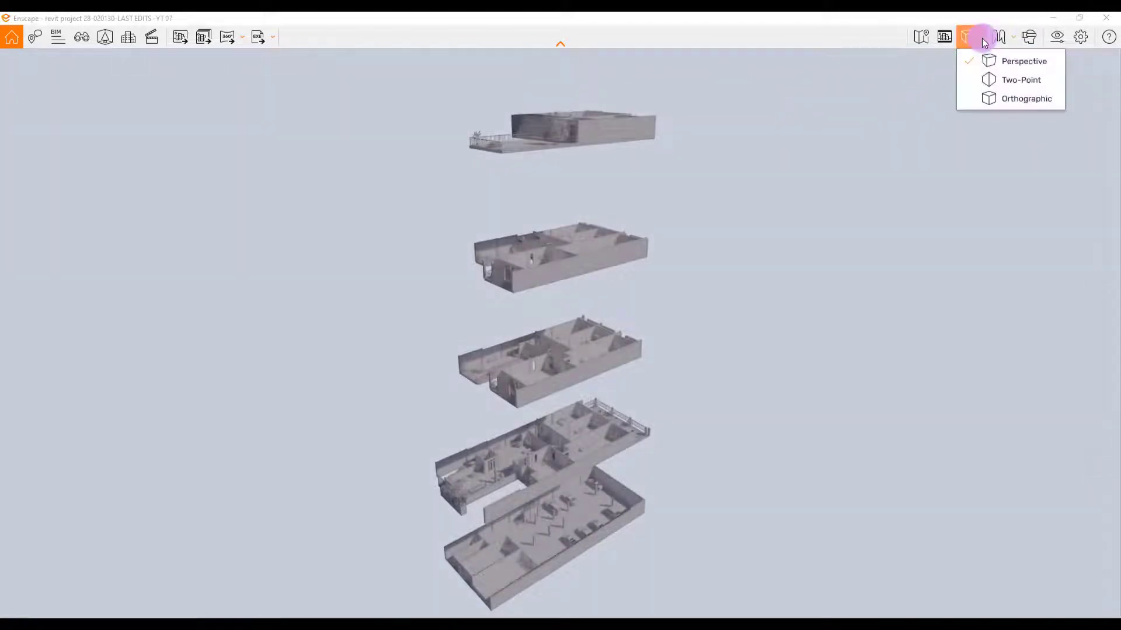
left_click(993, 99)
right_click_drag(803, 221, 561, 299)
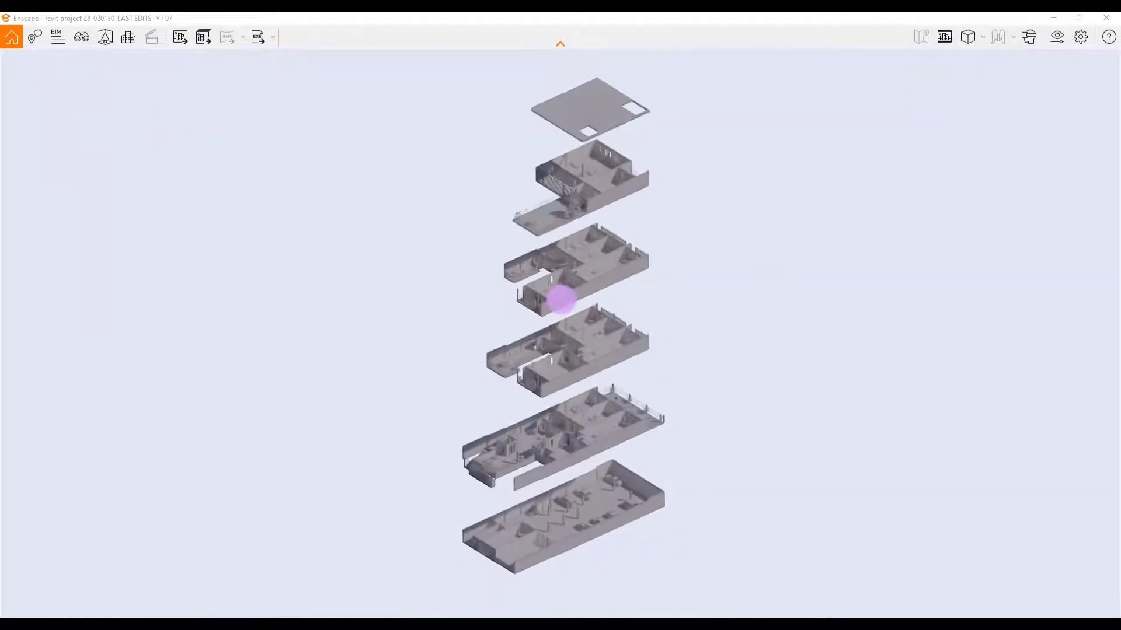
Frame the Enscape render output as a tall portrait image around the exploded building and look over the captured PNG
left_click(1058, 37)
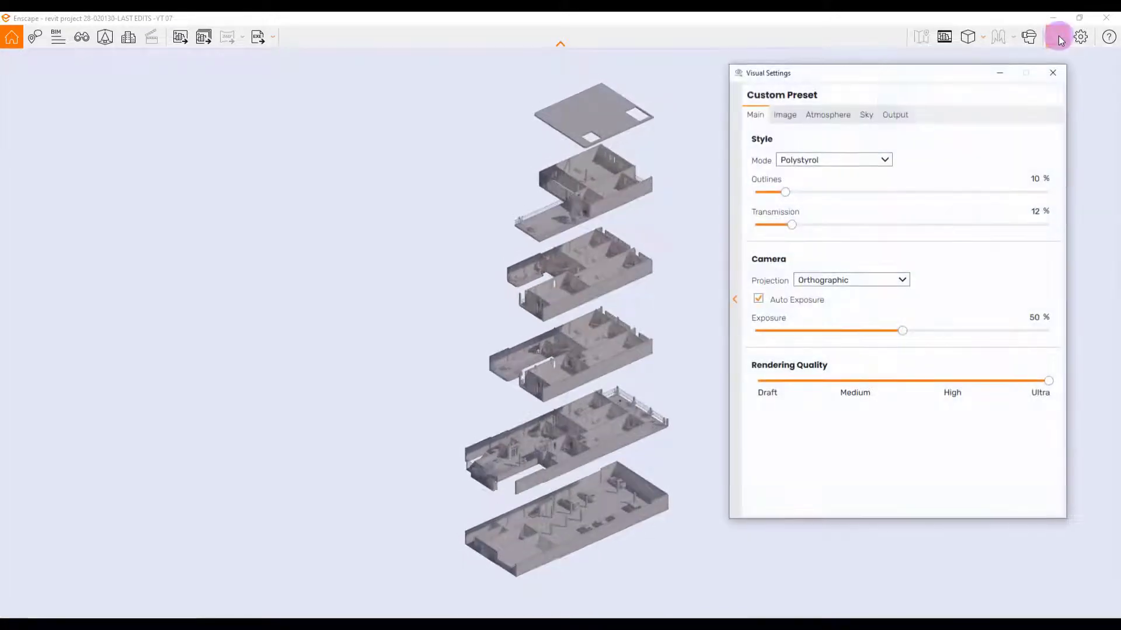
left_click(893, 115)
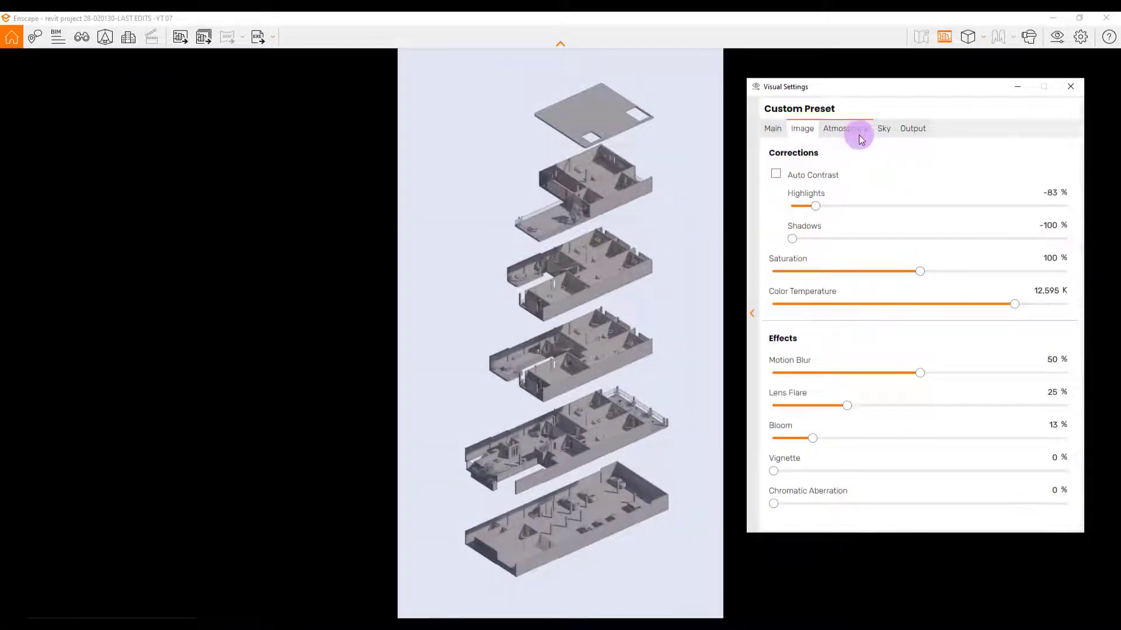
left_click(911, 129)
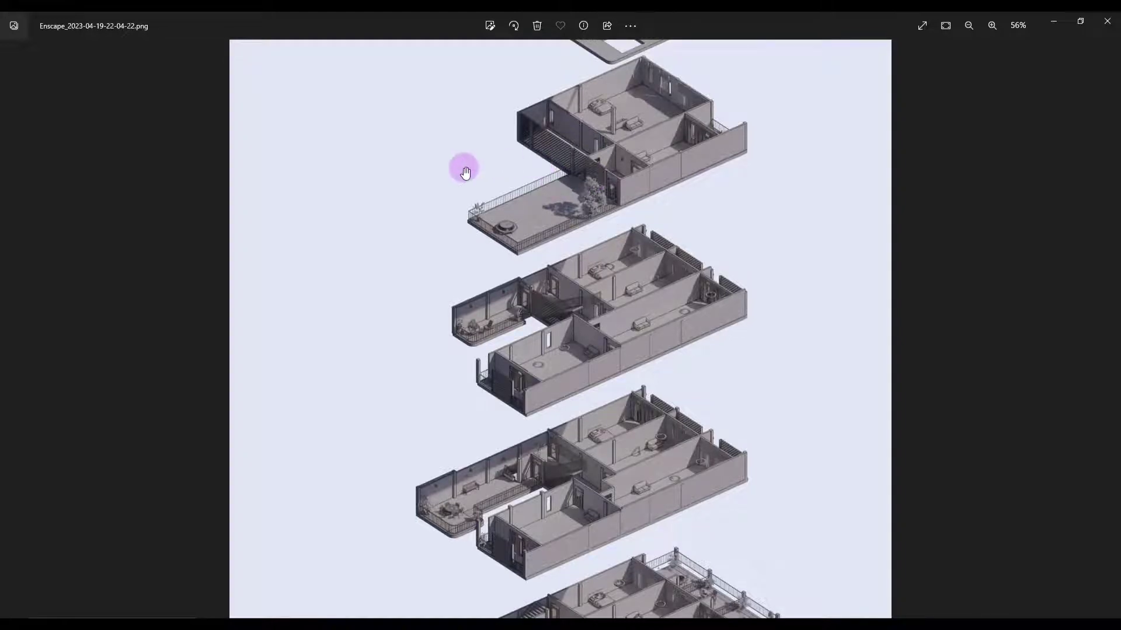
left_click_drag(463, 168, 460, 430)
Switch to Revit and start an image export of the 3D view to the desktop as file A, dismissing the save reminder
left_click(376, 598)
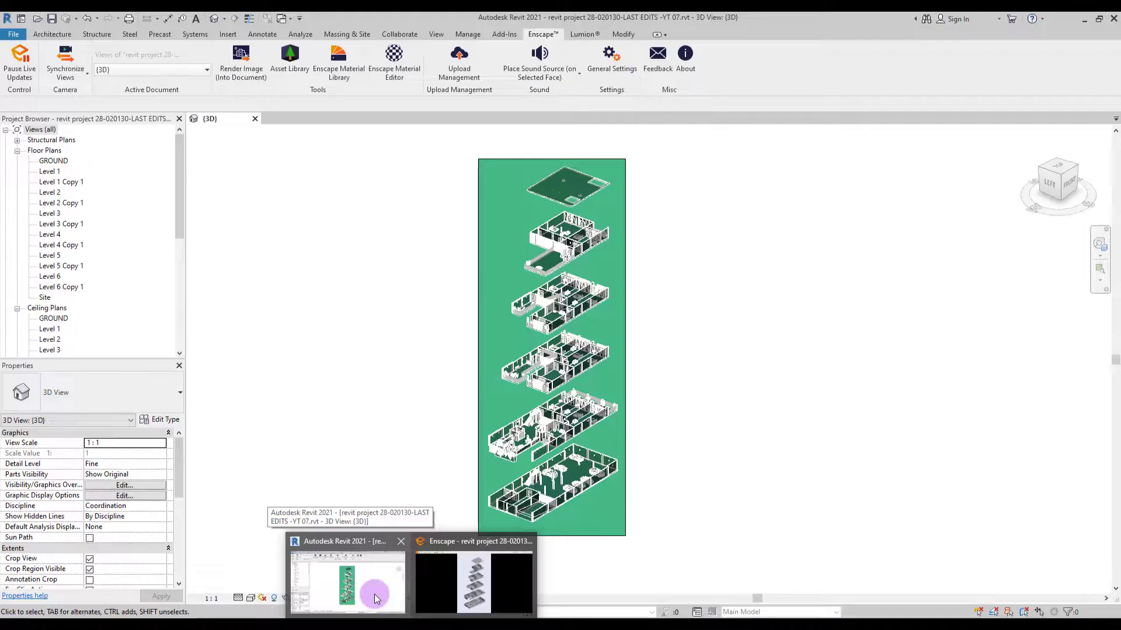
left_click(14, 35)
mouse_move(78, 209)
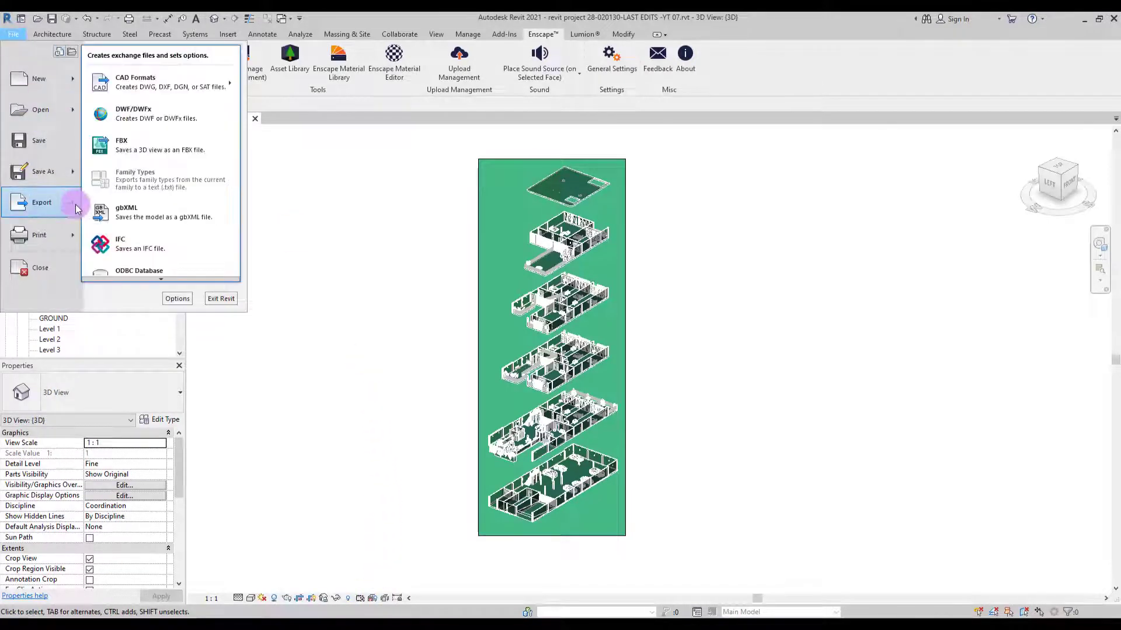
mouse_move(155, 279)
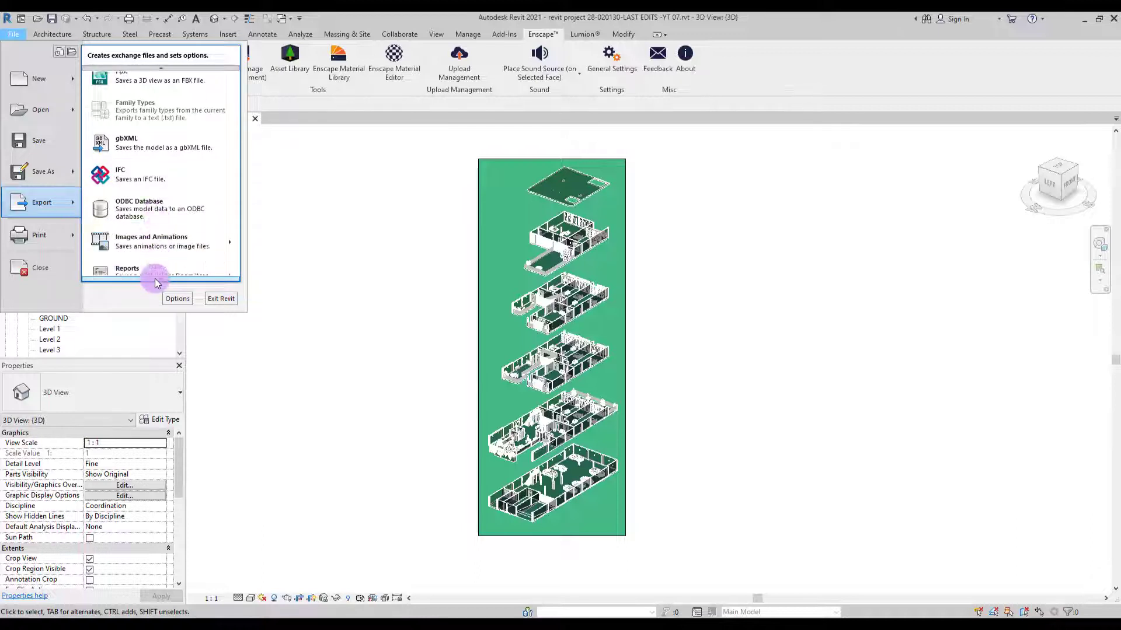
mouse_move(128, 195)
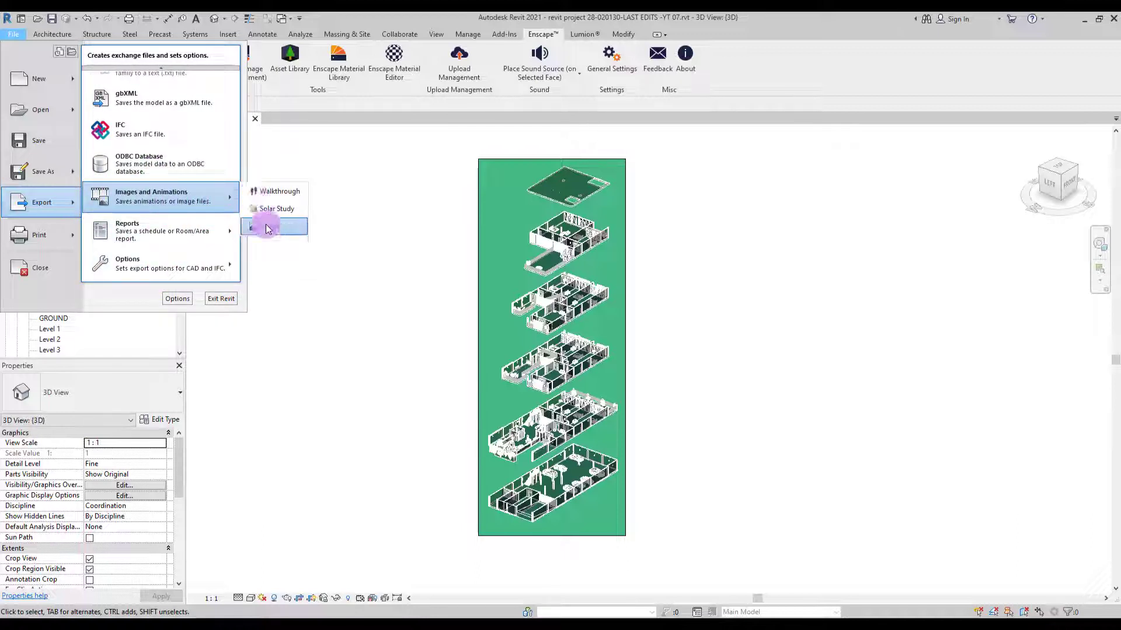
left_click(286, 225)
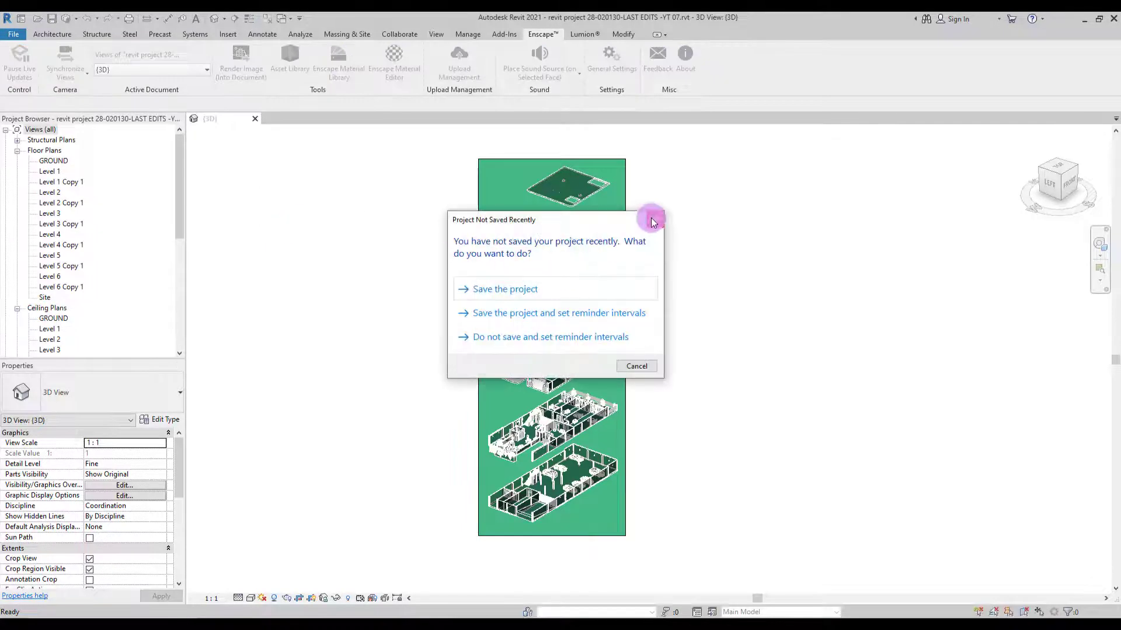
left_click(652, 218)
left_click(671, 191)
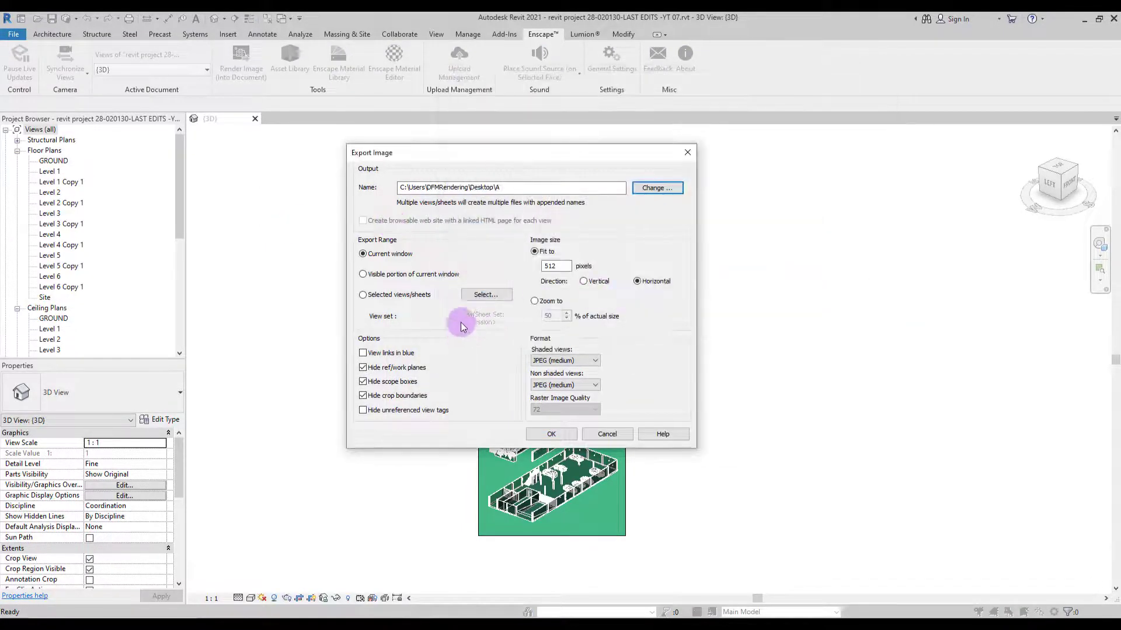
Set the exported image size to zoom to 100% of actual size, with JPEG (medium) for shaded views
left_click(535, 301)
left_click_drag(554, 317, 531, 316)
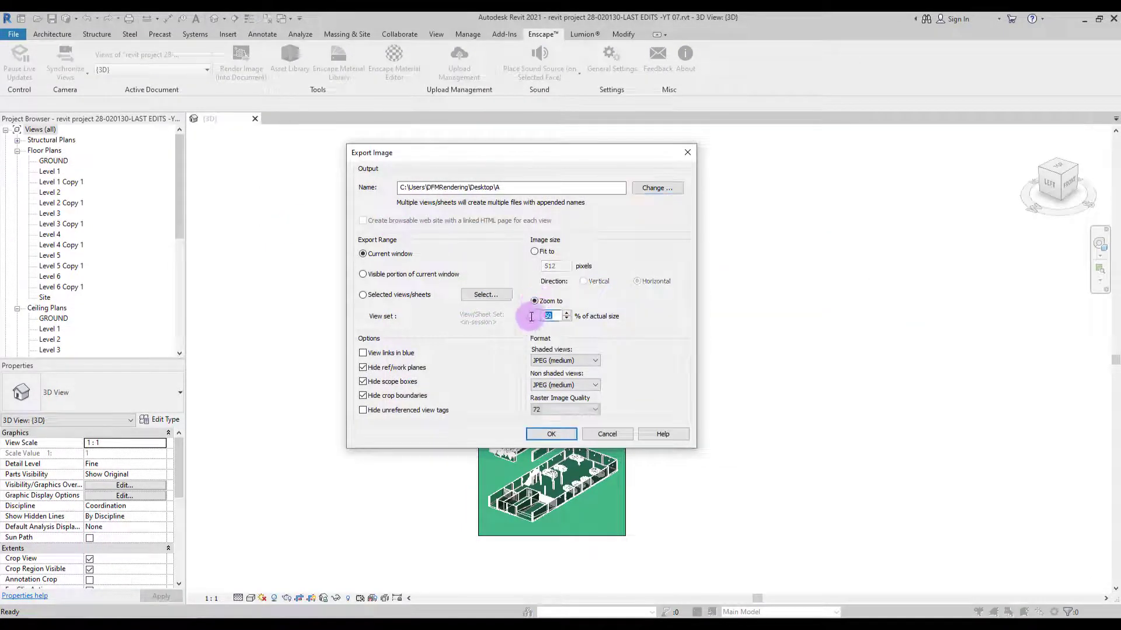
type("100")
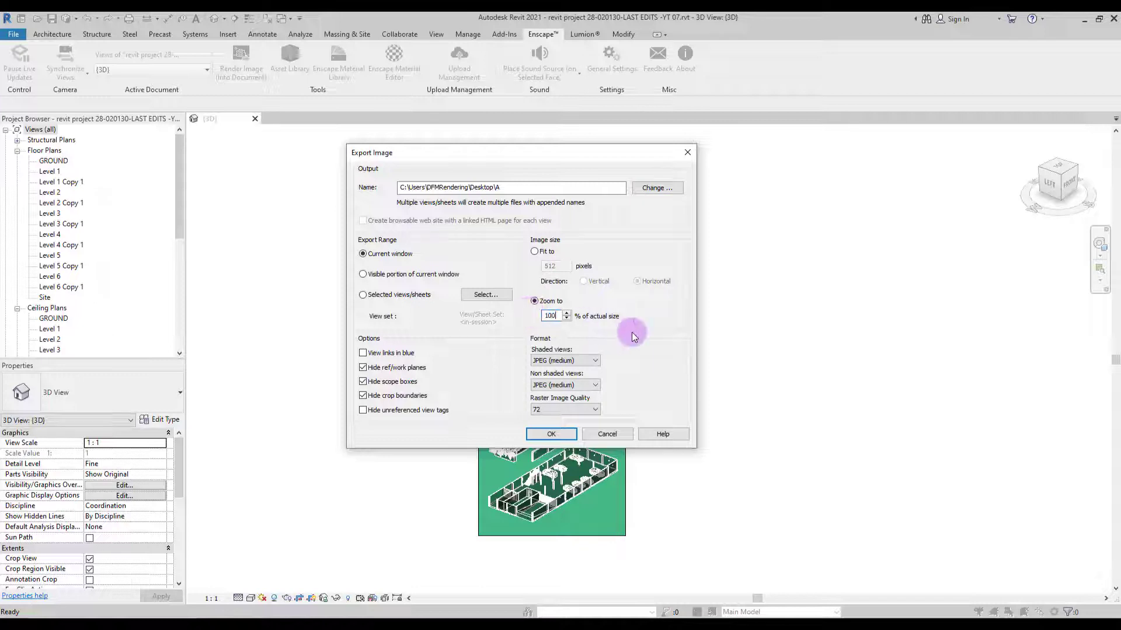
left_click(575, 361)
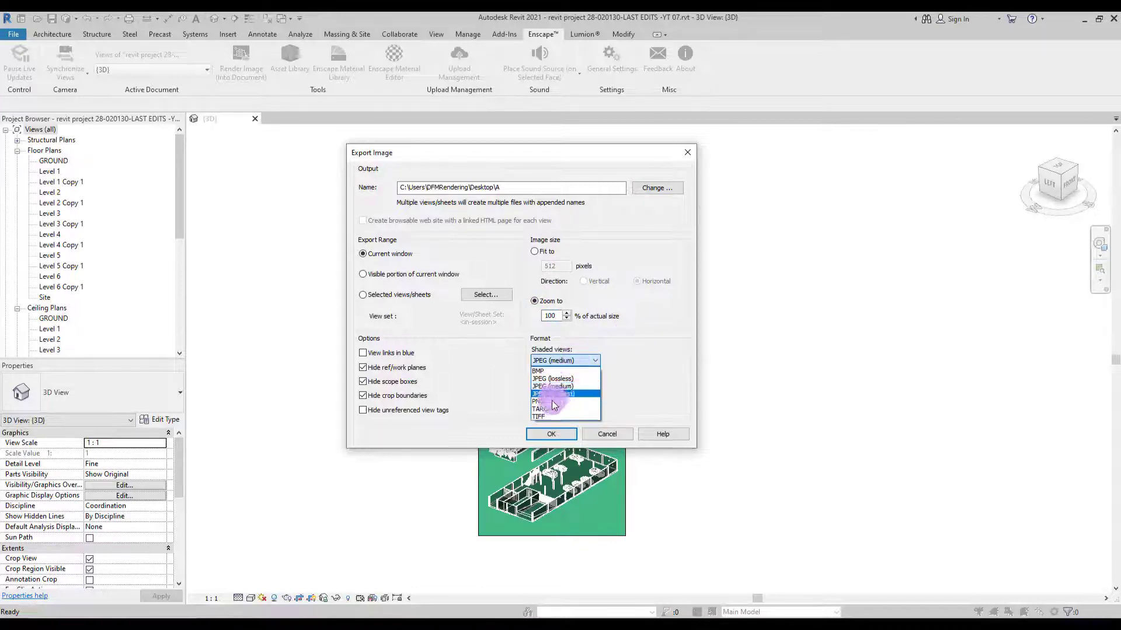
left_click(618, 397)
Set the raster image quality to 150 and export the 3D view image
left_click(544, 408)
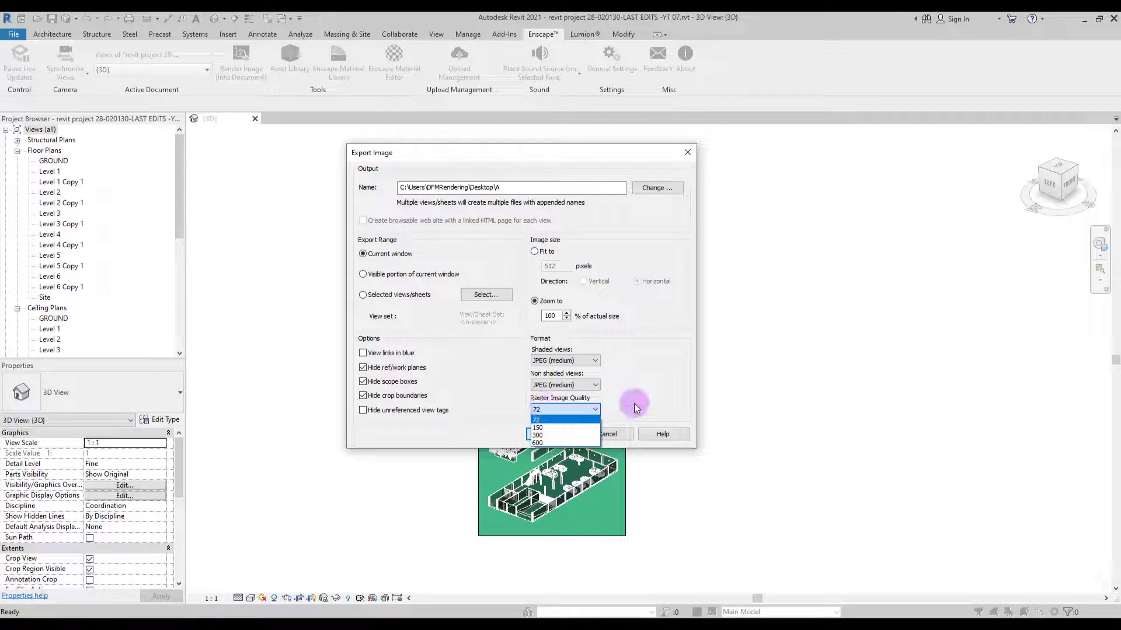
left_click(634, 404)
left_click(566, 411)
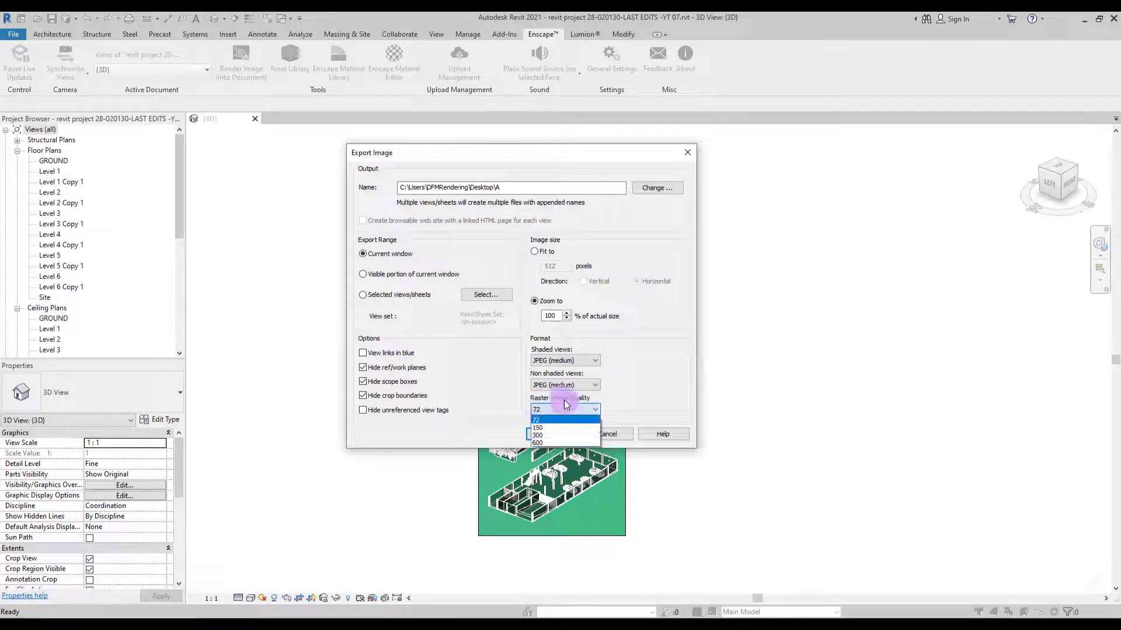
left_click(542, 428)
left_click(559, 435)
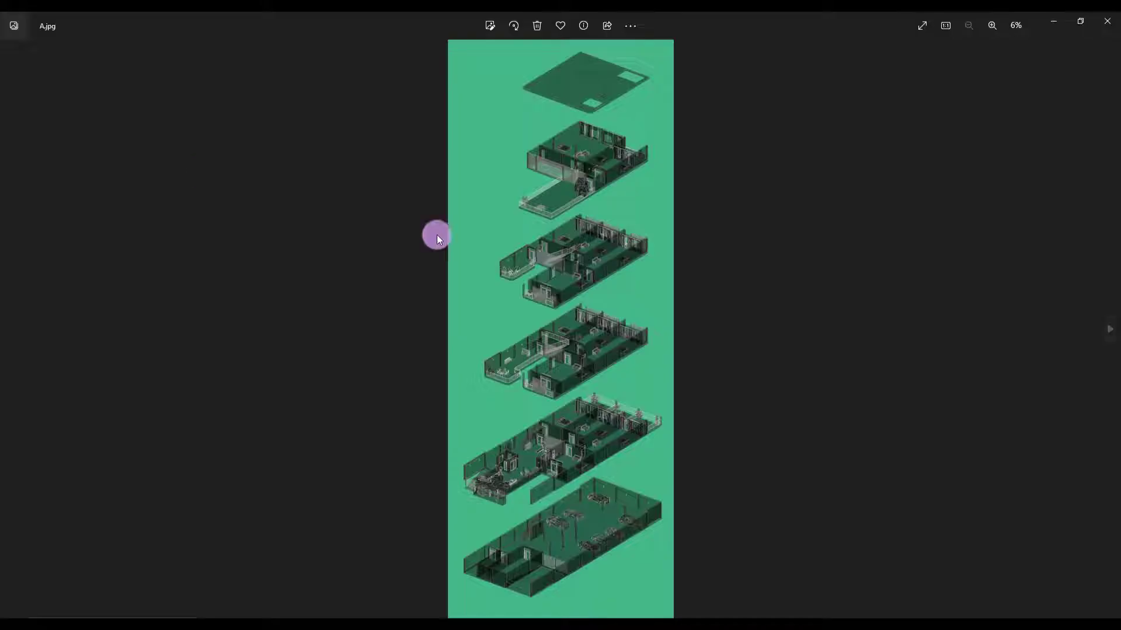
Examine the exported A.jpg up close from the upper floors down to the parking level, and return to the whole image
scroll(544, 327, "up", 2)
scroll(500, 501, "up", 3)
scroll(763, 211, "down", 5)
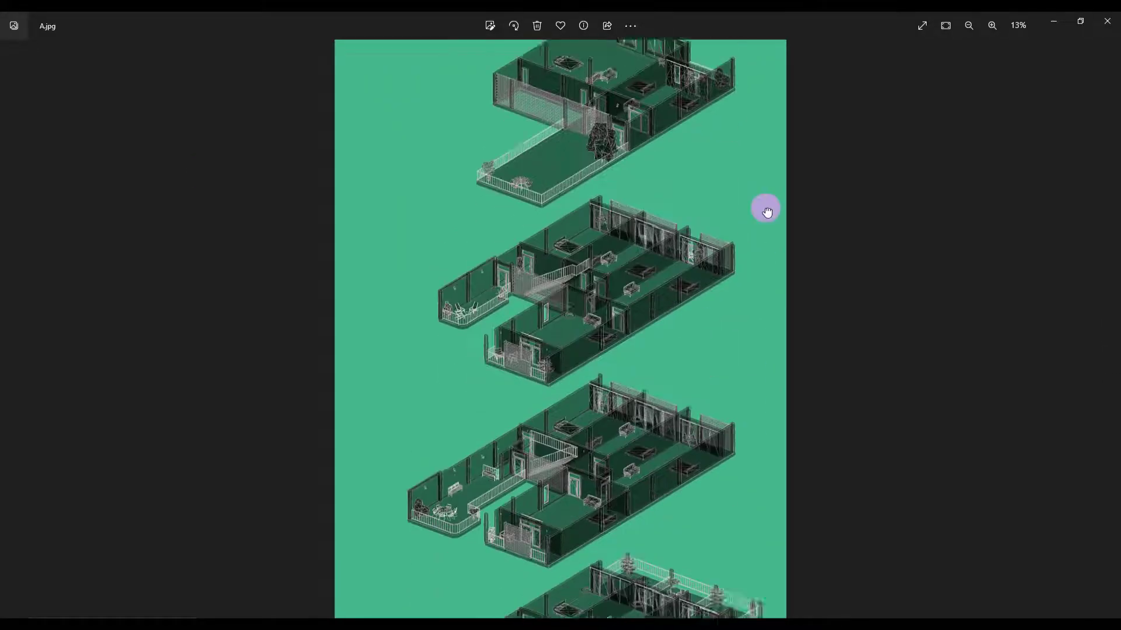
scroll(776, 292, "down", 5)
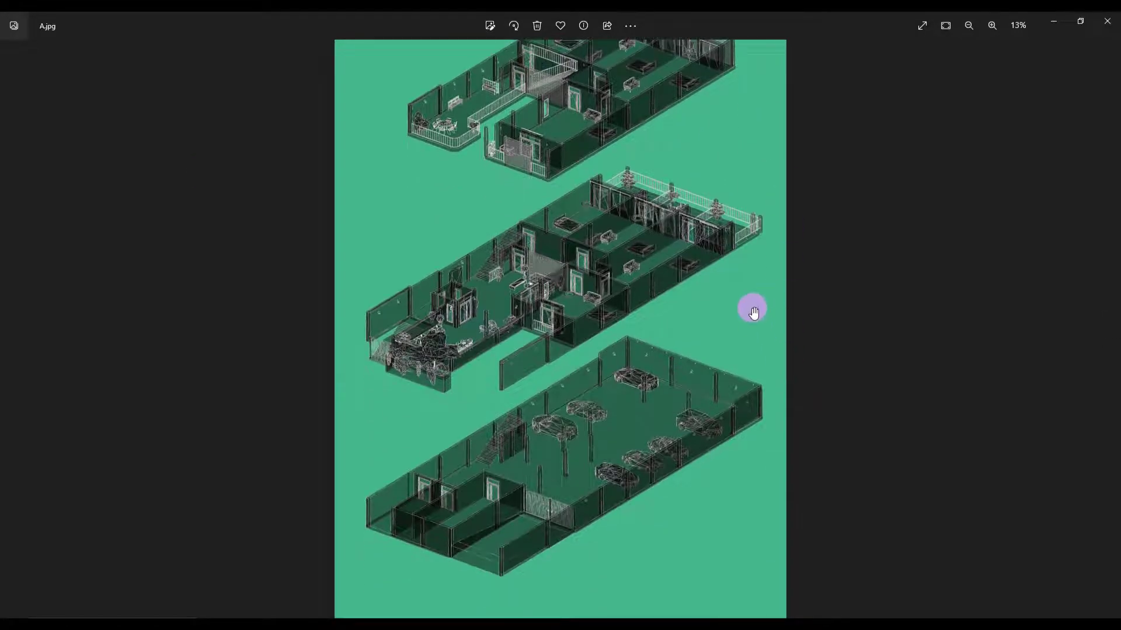
scroll(718, 524, "down", 3)
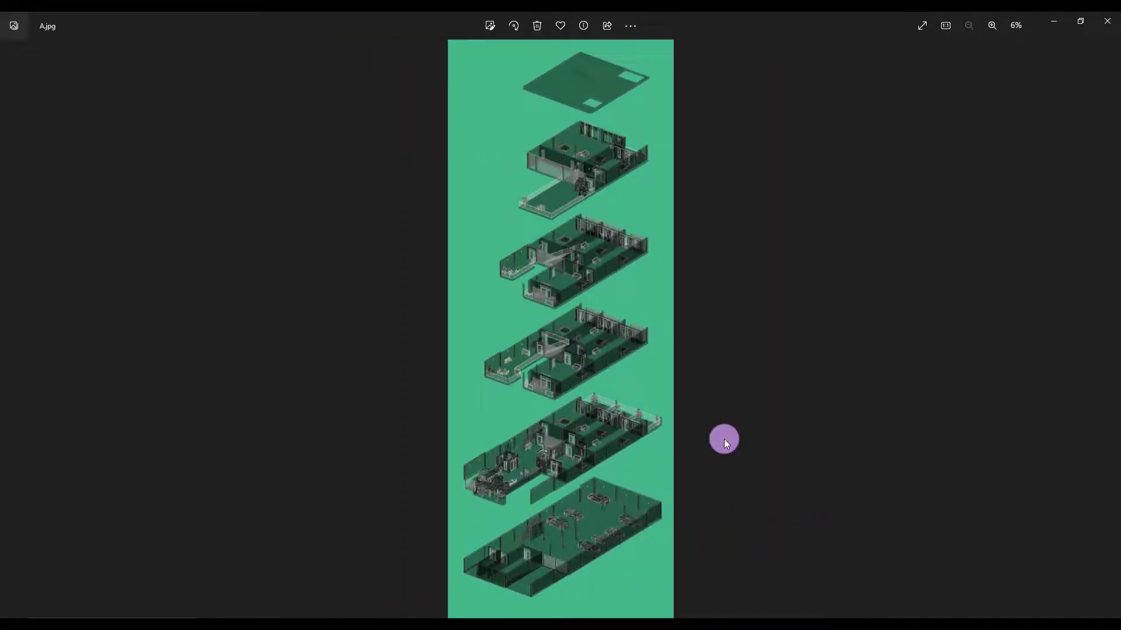